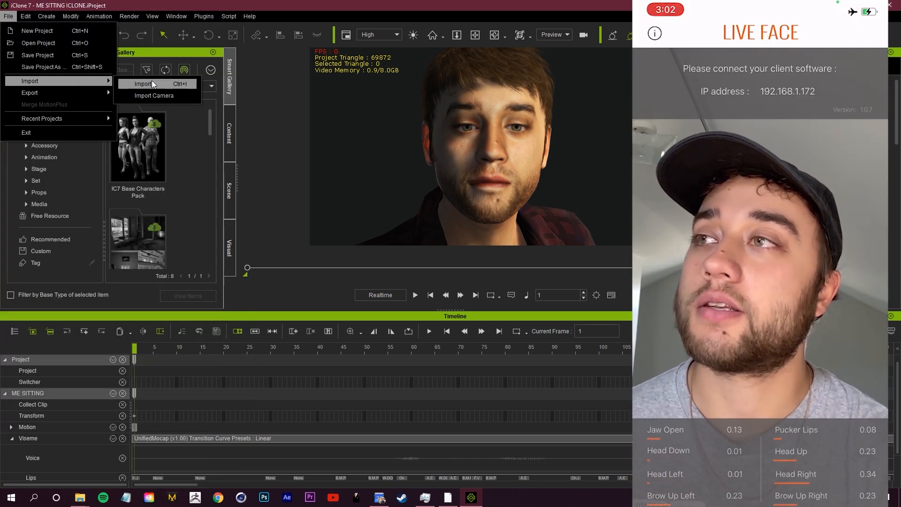
# Try to import the ME SITTING avatar file from the Reallusion iClone + Plugins folder
pyautogui.click(150, 83)
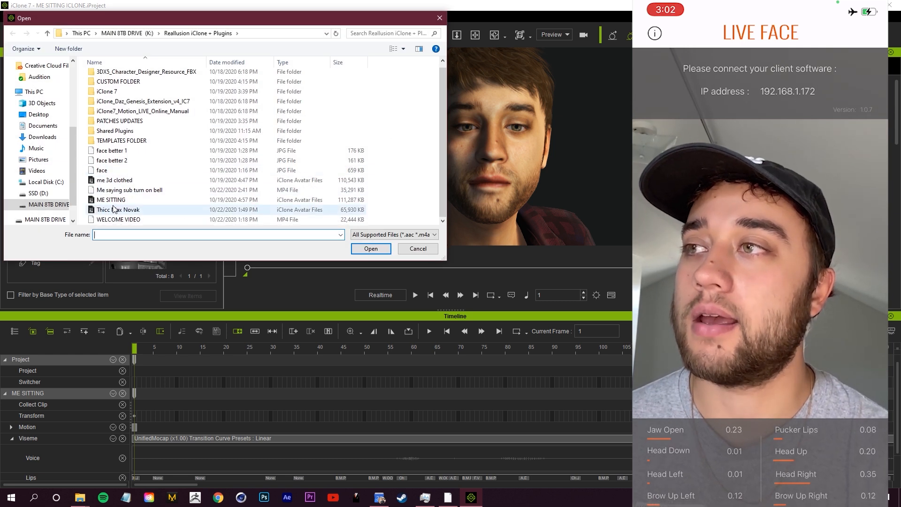
pyautogui.click(111, 200)
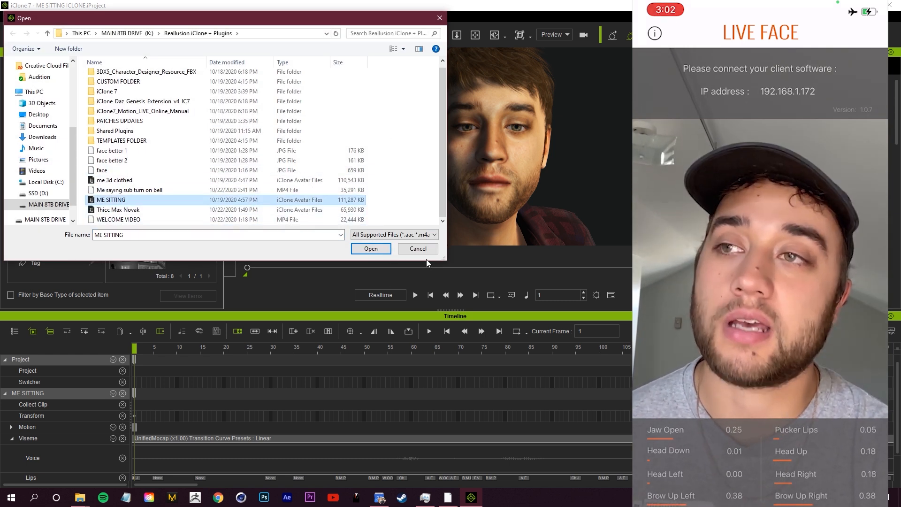
pyautogui.click(371, 249)
pyautogui.moveTo(449, 190); pyautogui.dragTo(495, 69, button='right')
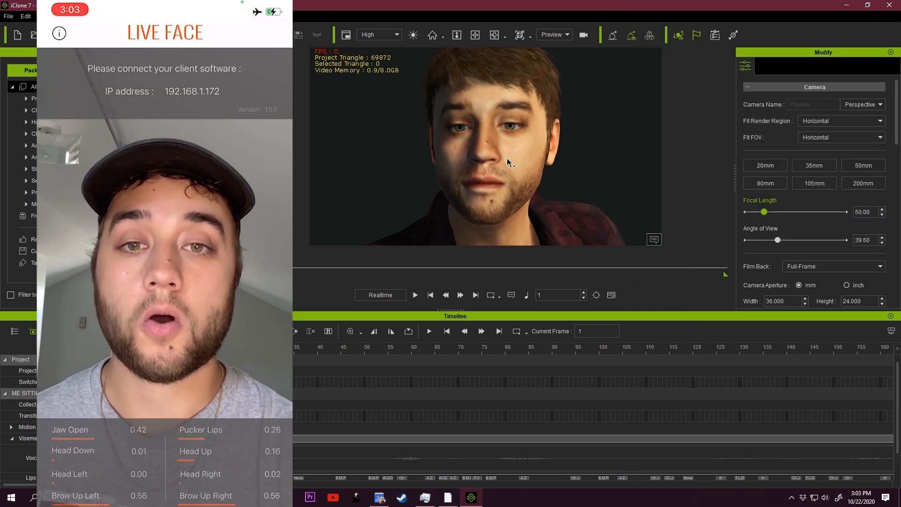
# Select the seated avatar and open the Motion LIVE plugin from its animation settings, moving the plugin window clear of the phone view
pyautogui.click(476, 129)
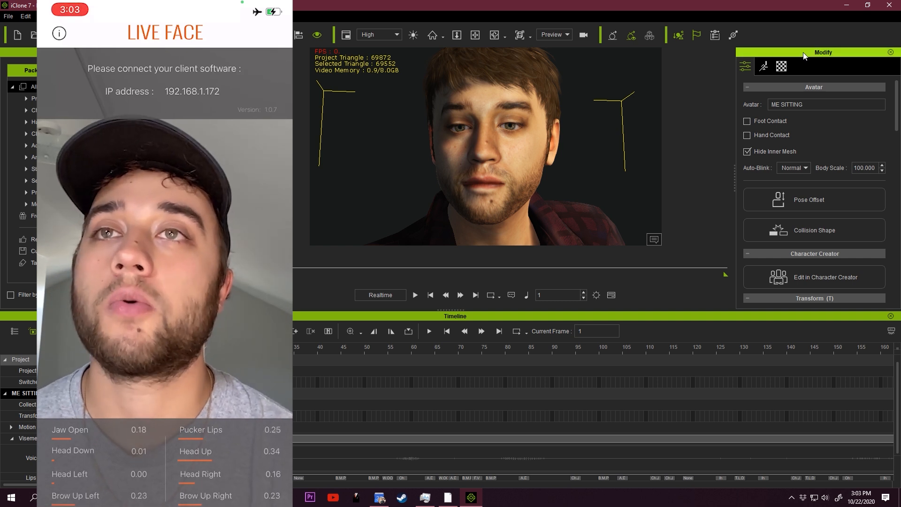
pyautogui.click(764, 67)
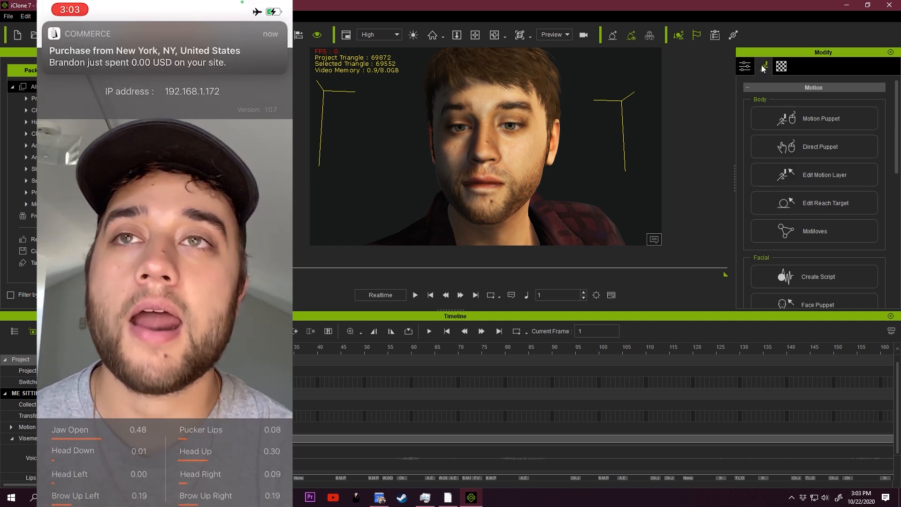
pyautogui.moveTo(897, 118); pyautogui.dragTo(898, 248)
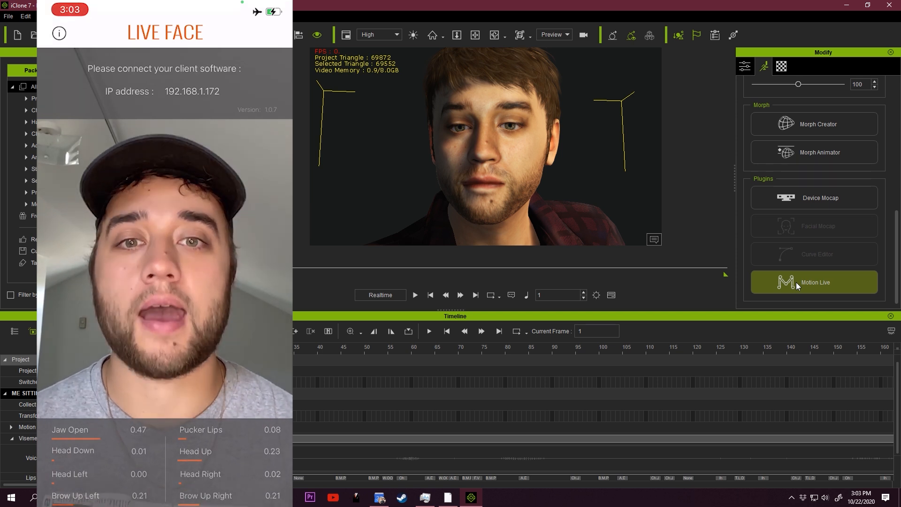
pyautogui.click(820, 274)
pyautogui.moveTo(182, 22); pyautogui.dragTo(568, 36)
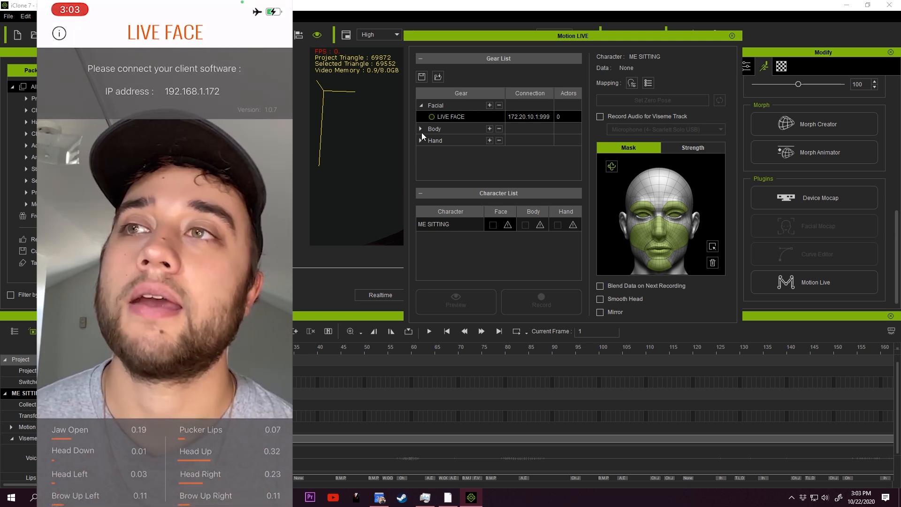
# Expand the Body and Hand gear groups and review the facial Strength and Mask settings in Motion LIVE
pyautogui.click(421, 129)
pyautogui.click(421, 141)
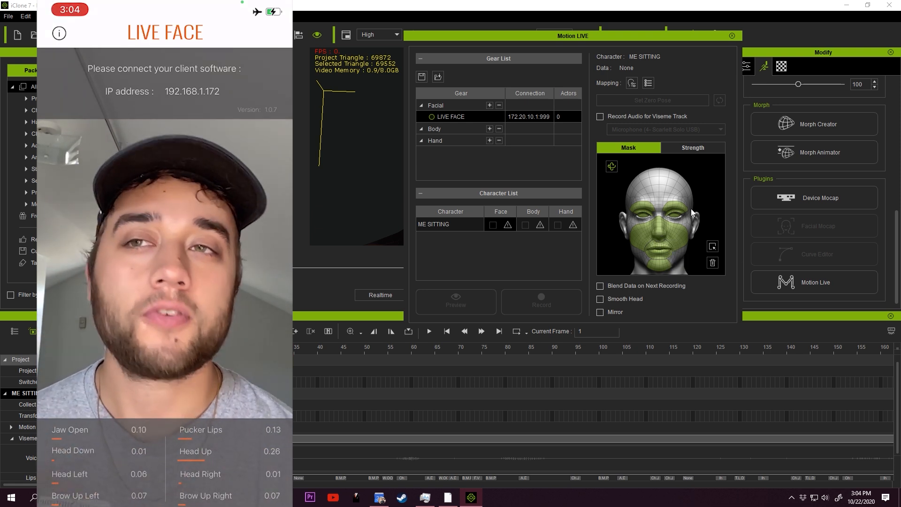
pyautogui.moveTo(598, 38); pyautogui.dragTo(581, 48)
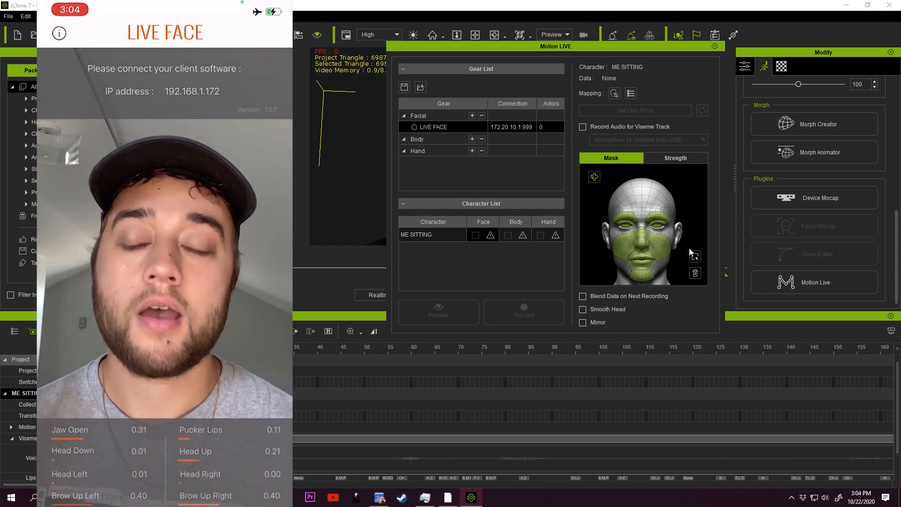
pyautogui.click(689, 158)
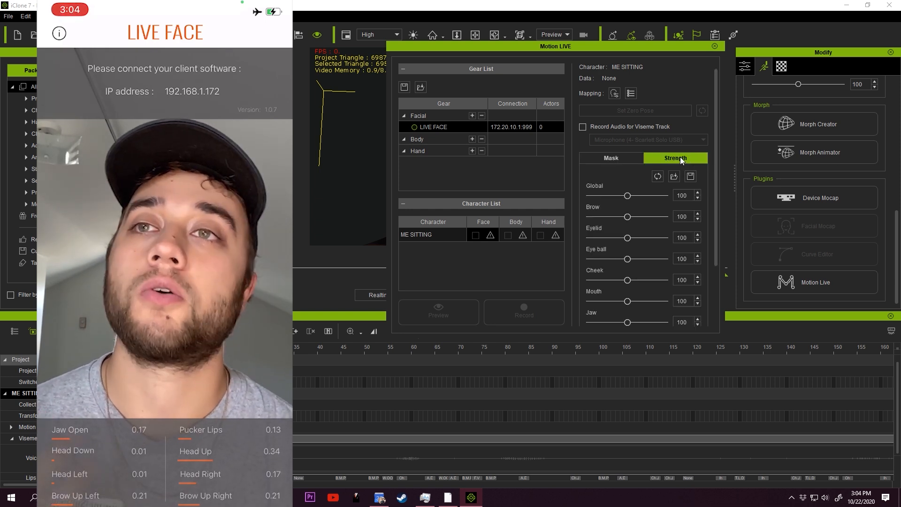
pyautogui.moveTo(716, 187); pyautogui.dragTo(715, 241)
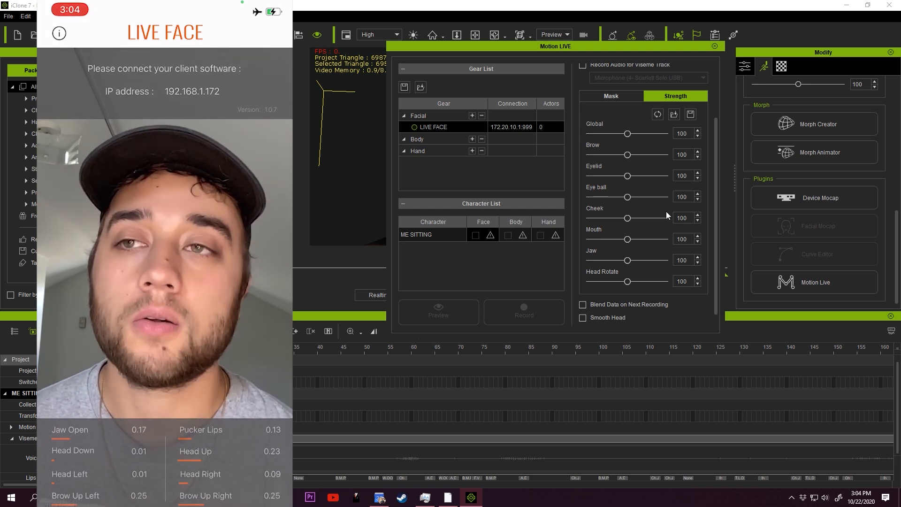
pyautogui.click(611, 96)
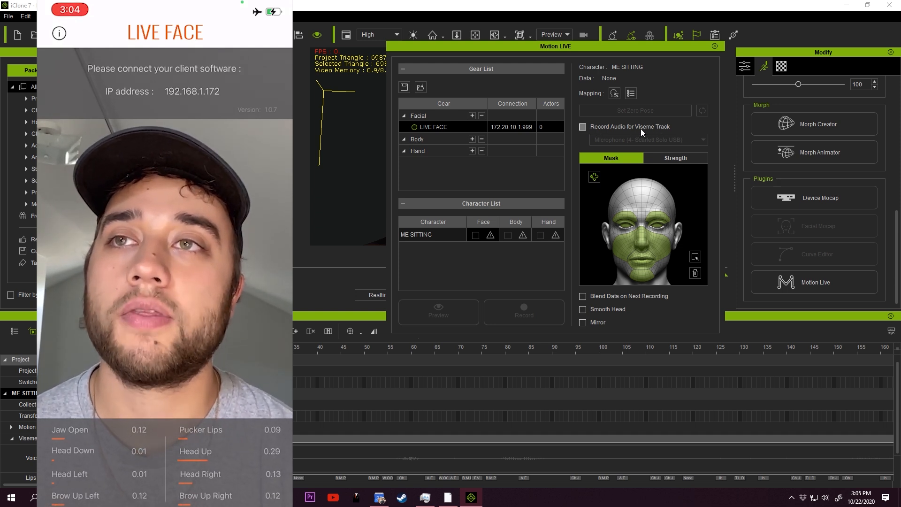
# Enable audio recording for the viseme track and connect the LIVE FACE gear at IP address 192.168.1.172
pyautogui.click(584, 128)
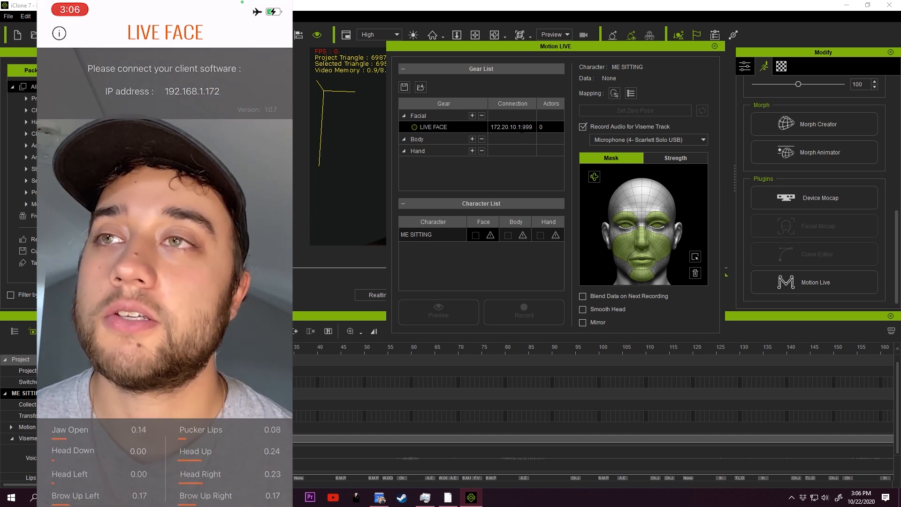
pyautogui.press('BackSpace')
pyautogui.press('BackSpace')
pyautogui.press('BackSpace')
pyautogui.press('BackSpace')
pyautogui.press('BackSpace')
pyautogui.press('BackSpace')
pyautogui.press('BackSpace')
pyautogui.press('BackSpace')
pyautogui.press('BackSpace')
pyautogui.press('BackSpace')
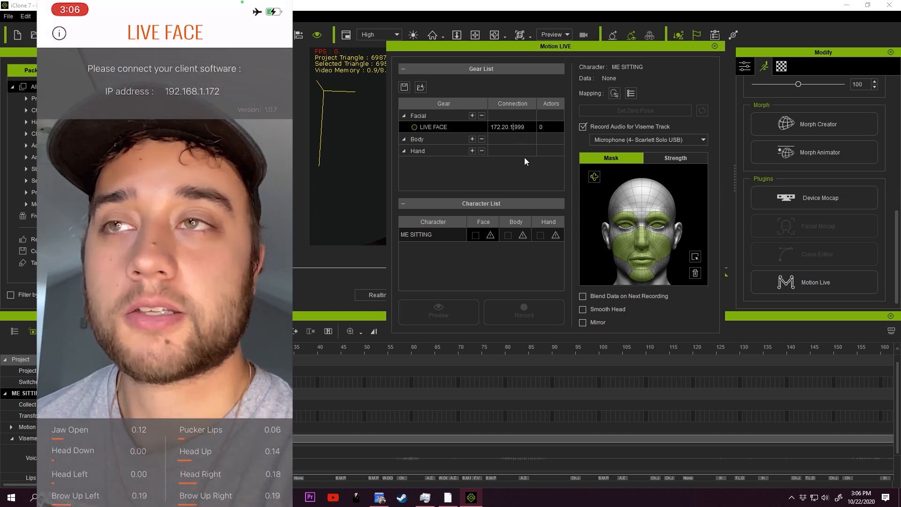
pyautogui.press('BackSpace')
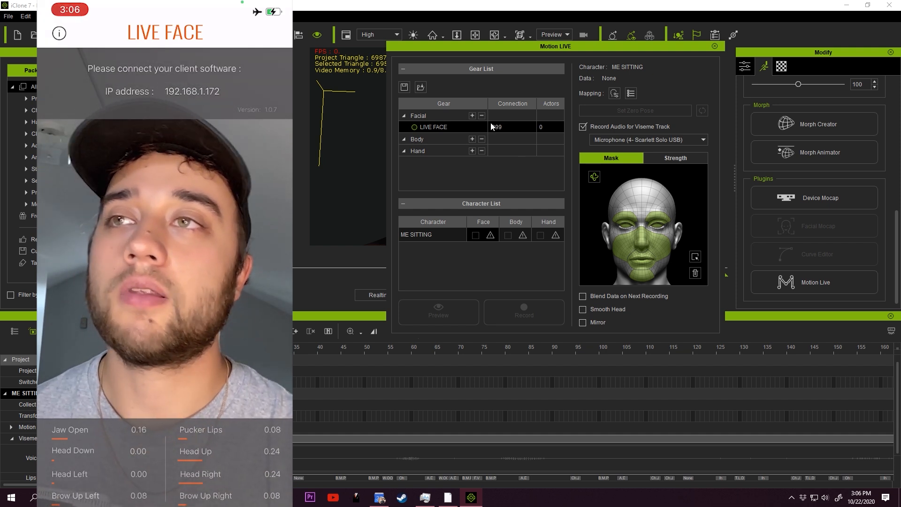
pyautogui.write(':')
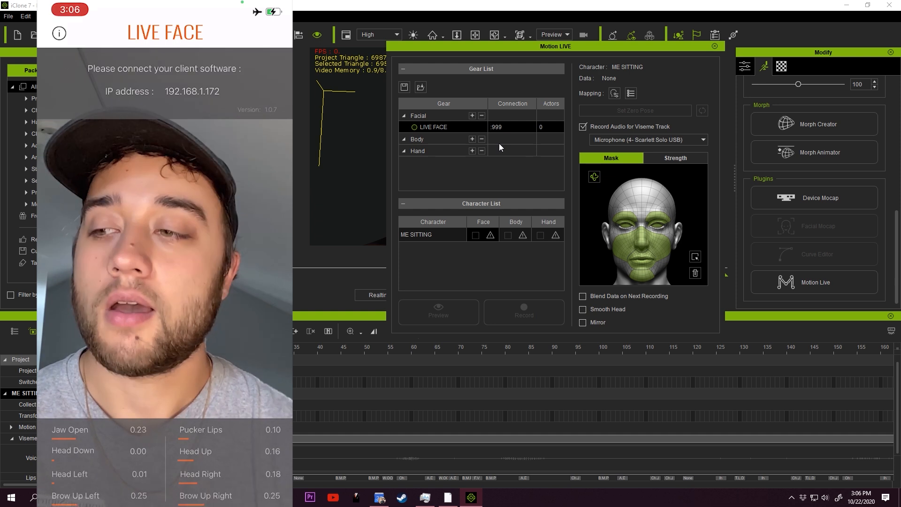
pyautogui.write('192.168.1.17')
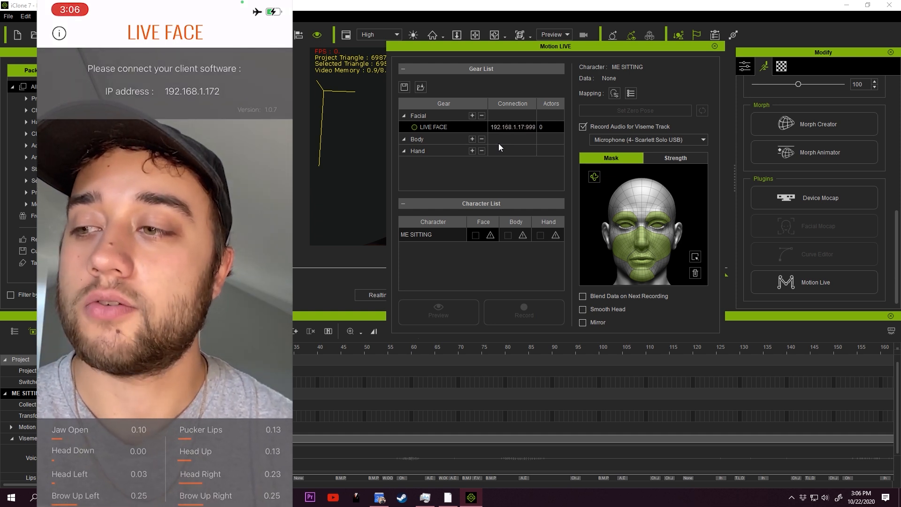
pyautogui.write('2')
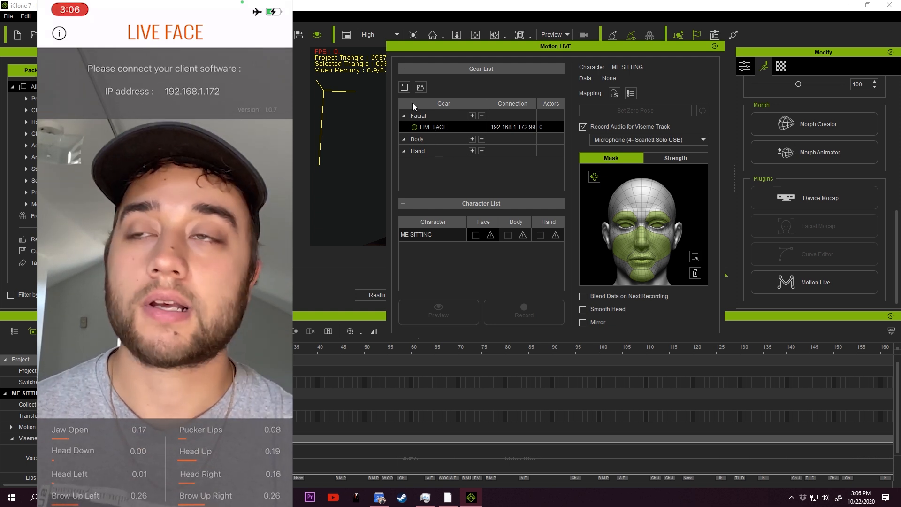
pyautogui.click(413, 128)
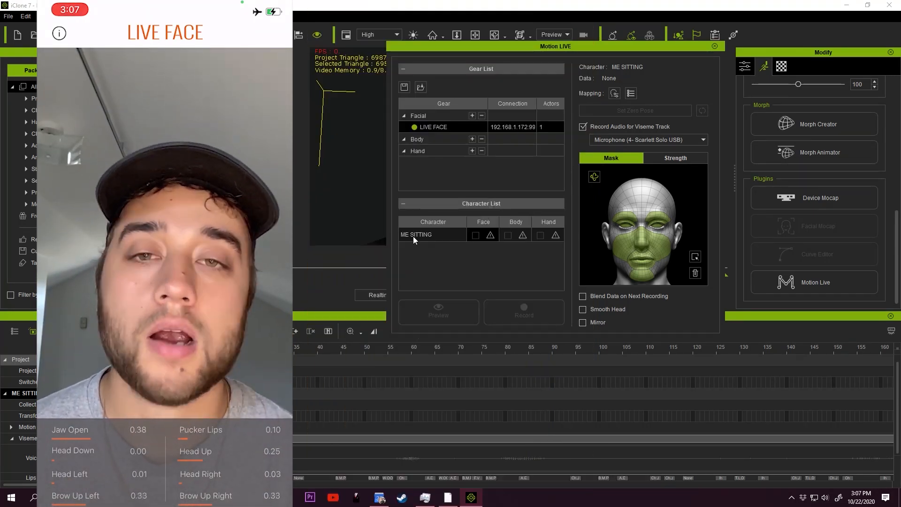
# Assign LIVE FACE as the face data source for the ME SITTING character, and run and stop a live preview
pyautogui.click(491, 237)
pyautogui.click(517, 240)
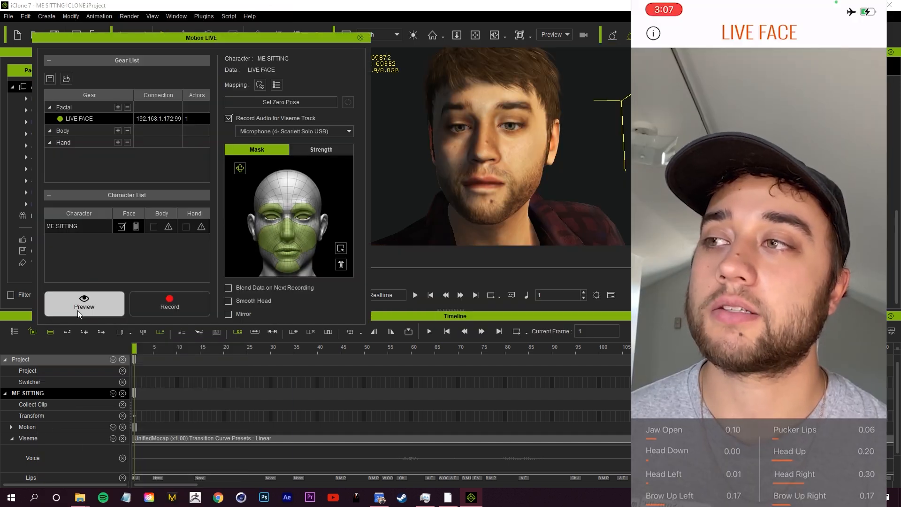
pyautogui.click(78, 311)
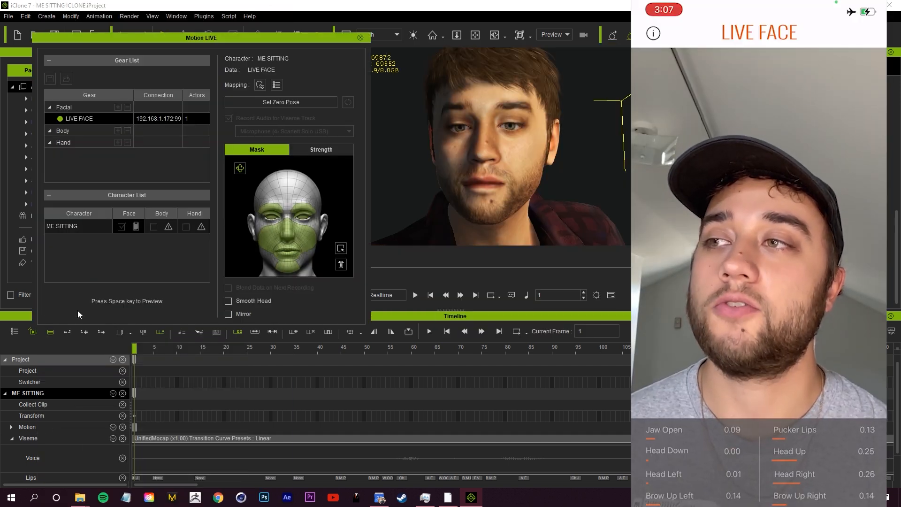
pyautogui.scroll(-2, 198, 371)
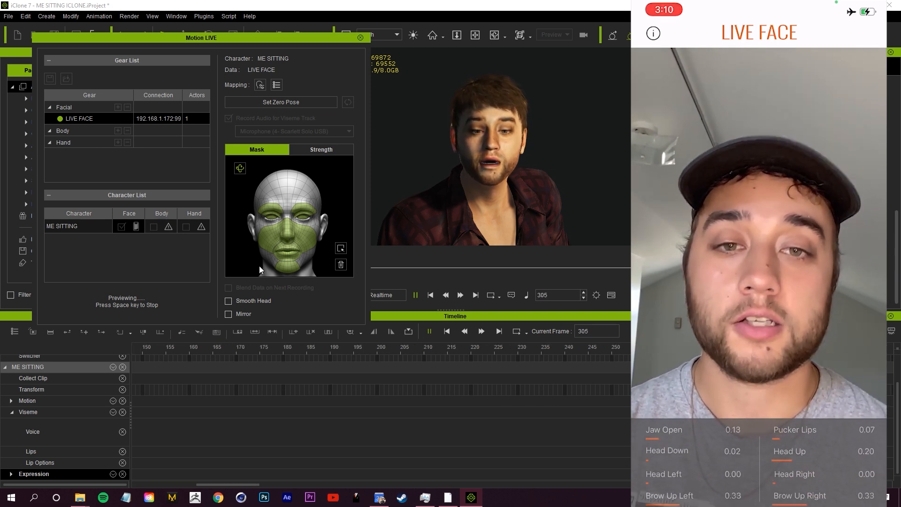
pyautogui.press('space')
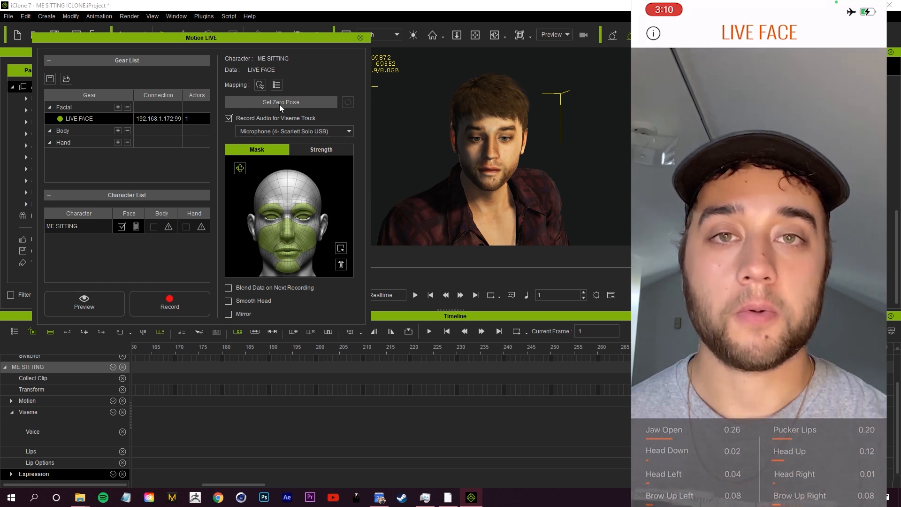
# Set the zero pose for the facial capture and preview the live motion again
pyautogui.click(280, 104)
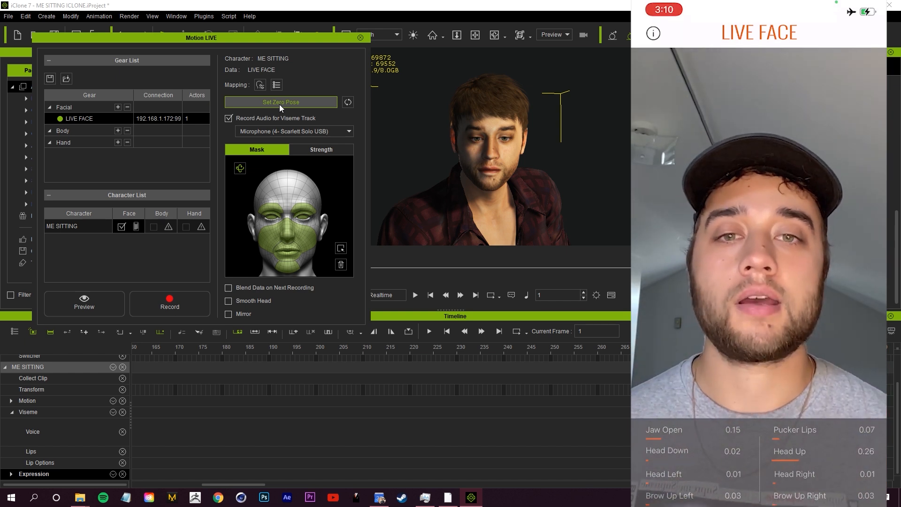
pyautogui.click(112, 306)
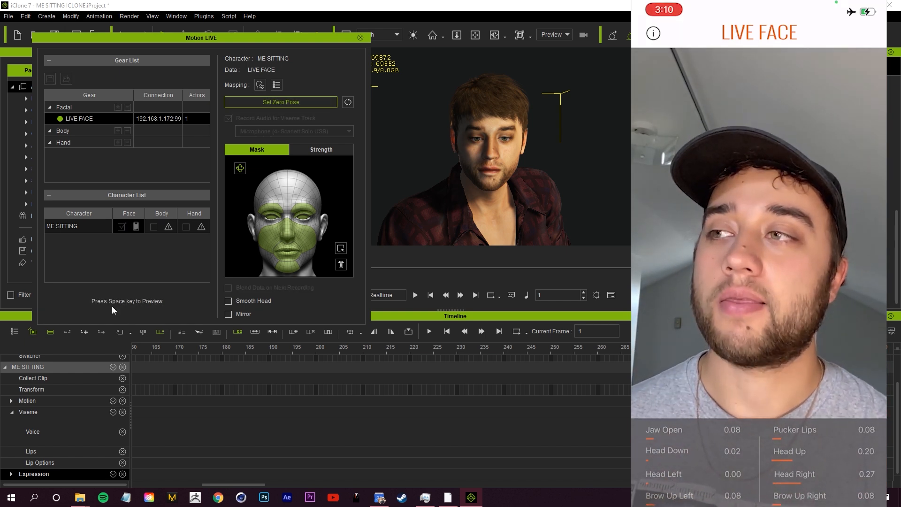
pyautogui.press('space')
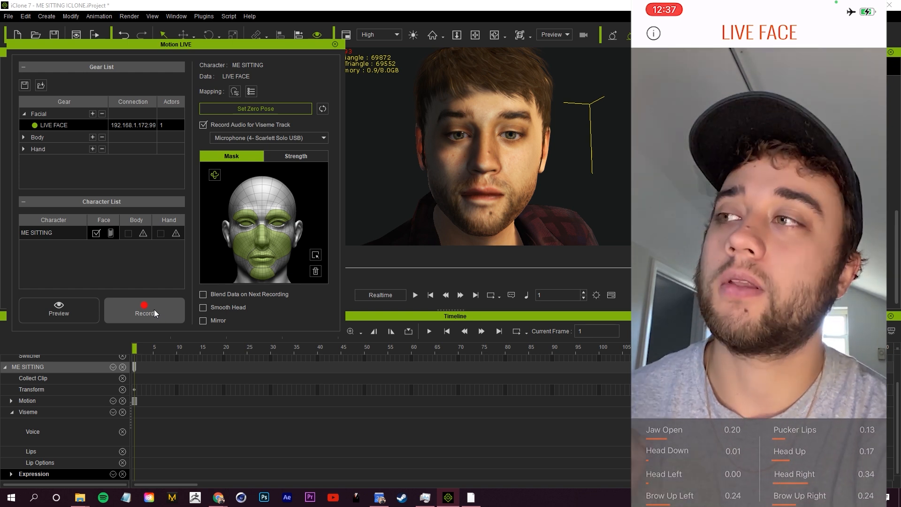
# Record a facial performance with audio onto ME SITTING and play back the recorded animation
pyautogui.click(154, 309)
pyautogui.press('space')
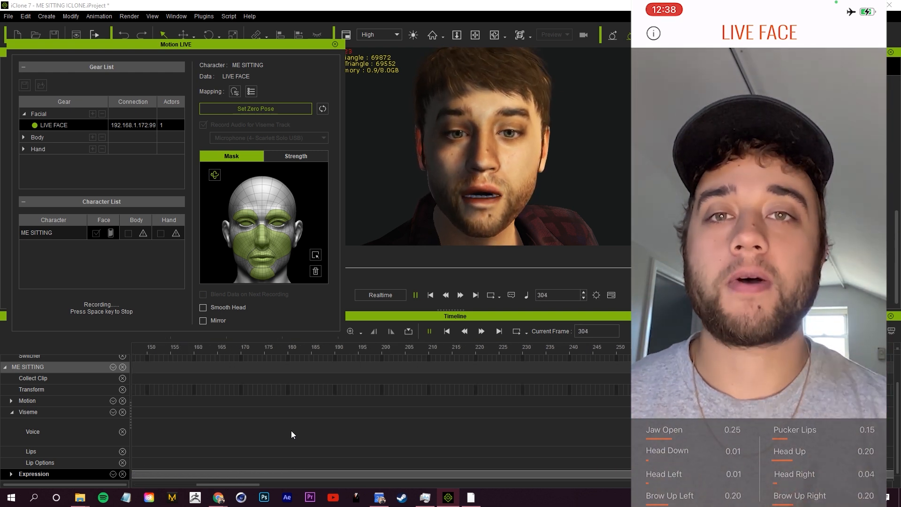
pyautogui.press('space')
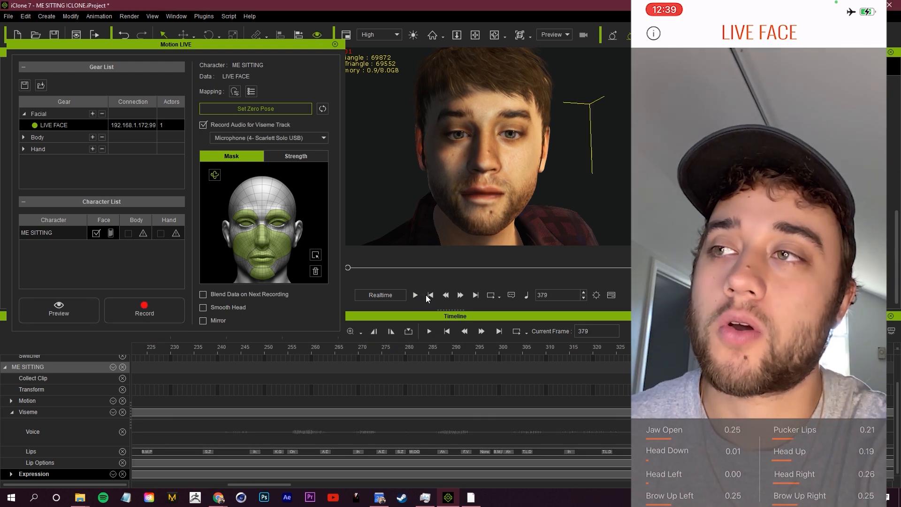
pyautogui.click(417, 296)
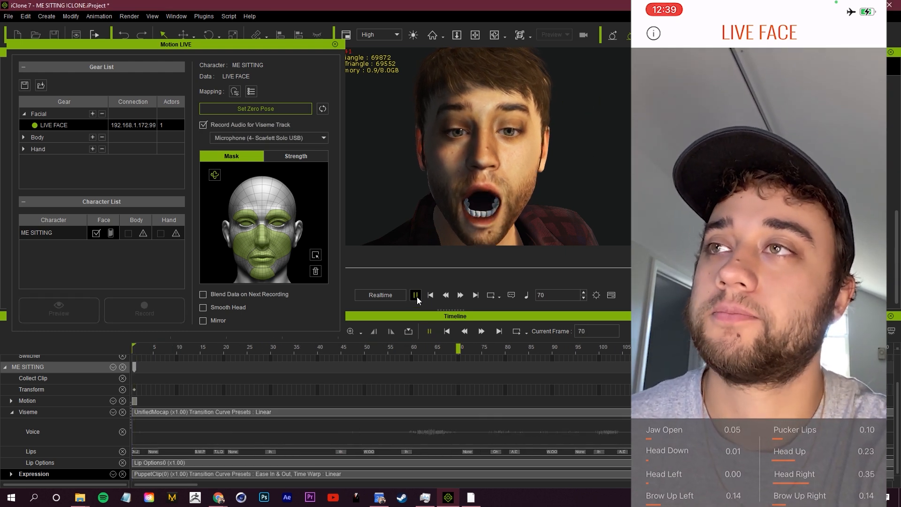
pyautogui.click(416, 295)
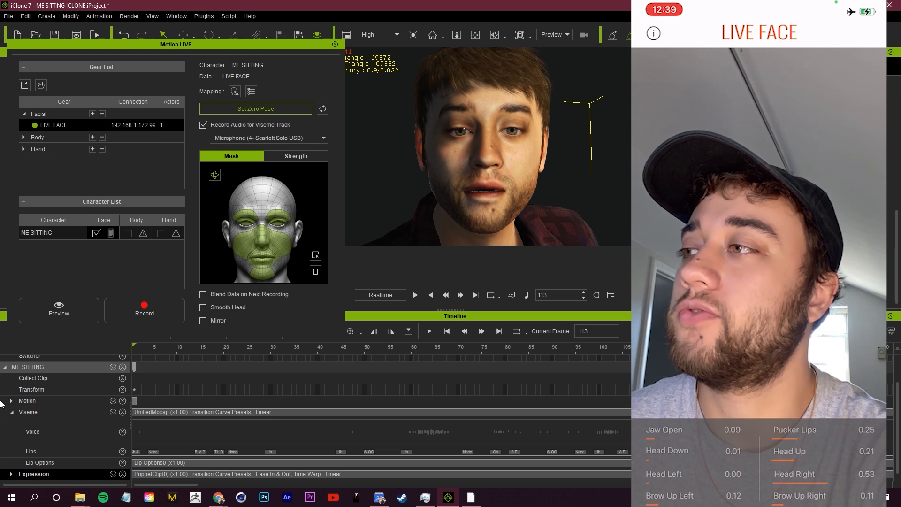
# Collapse the Viseme track in the timeline, and hide and reshow it in ME SITTING's track list
pyautogui.click(11, 413)
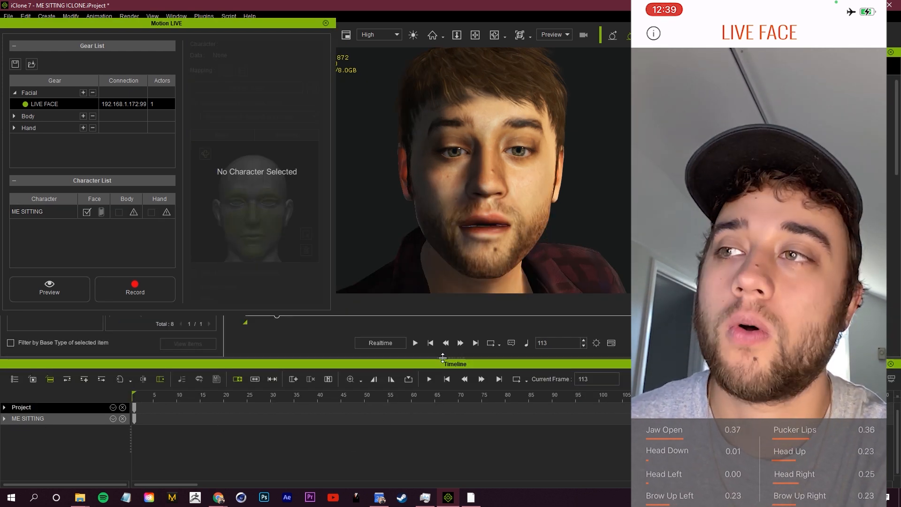
pyautogui.moveTo(444, 362)
pyautogui.mouseDown()
pyautogui.moveTo(444, 392)
pyautogui.moveTo(441, 360)
pyautogui.mouseUp()
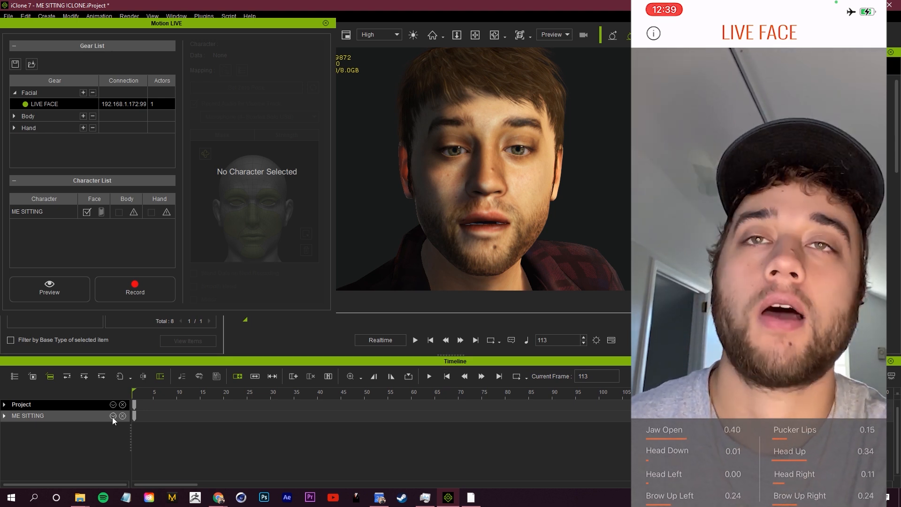
pyautogui.click(113, 416)
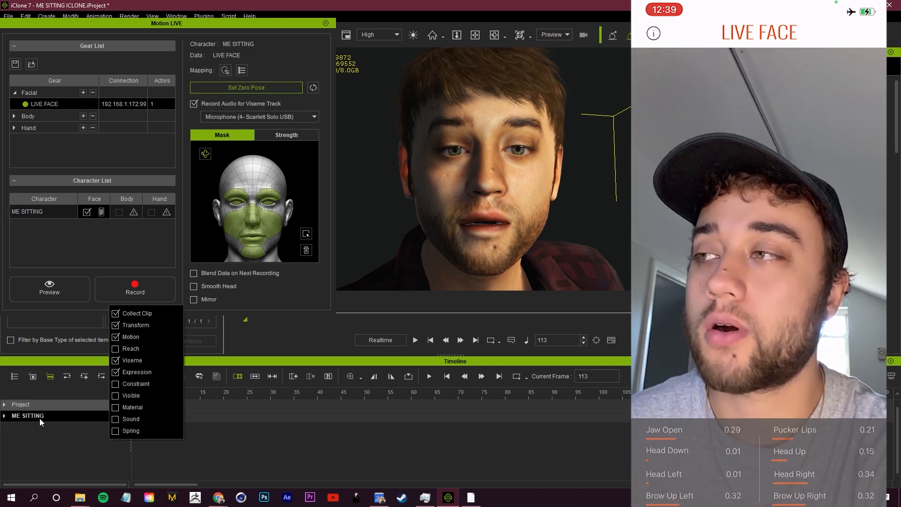
pyautogui.click(115, 360)
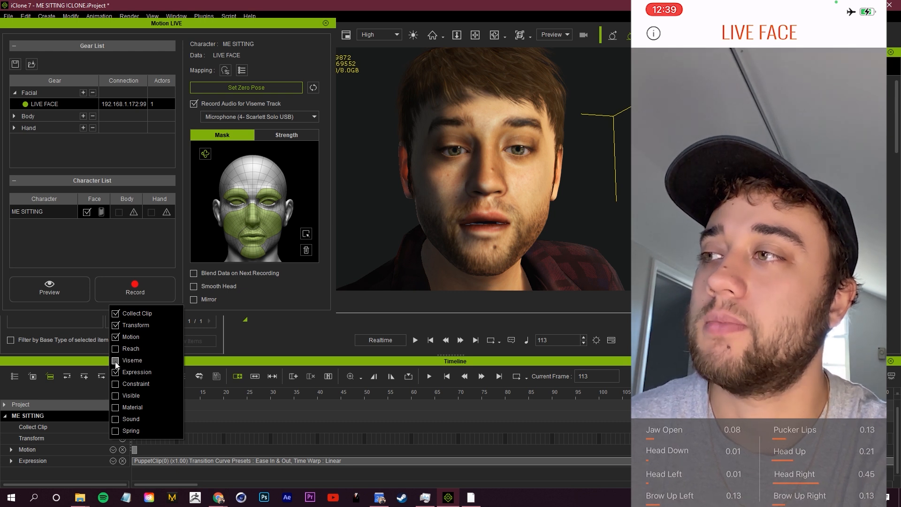
pyautogui.click(128, 360)
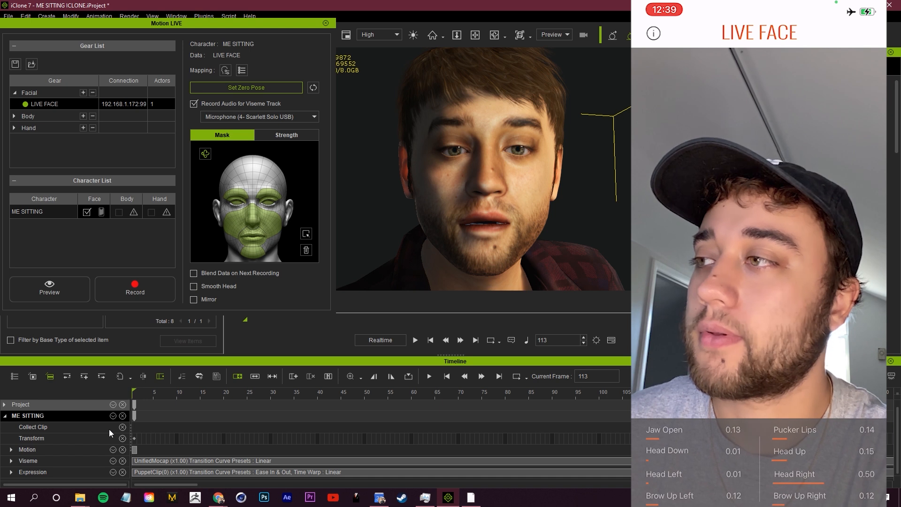
# Expand the Viseme track, reduce the lip keys of the recorded voice clip, and play back the facial animation
pyautogui.click(11, 461)
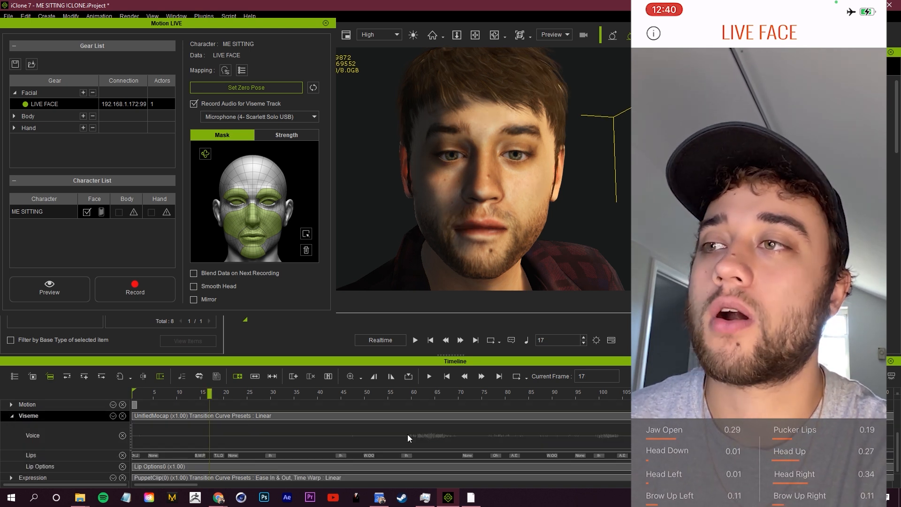
pyautogui.scroll(-1, 423, 435)
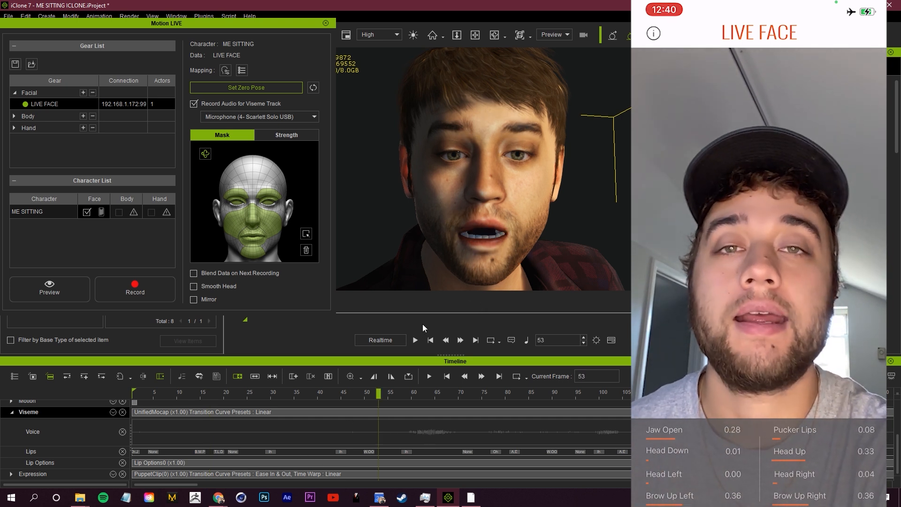
pyautogui.rightClick(389, 433)
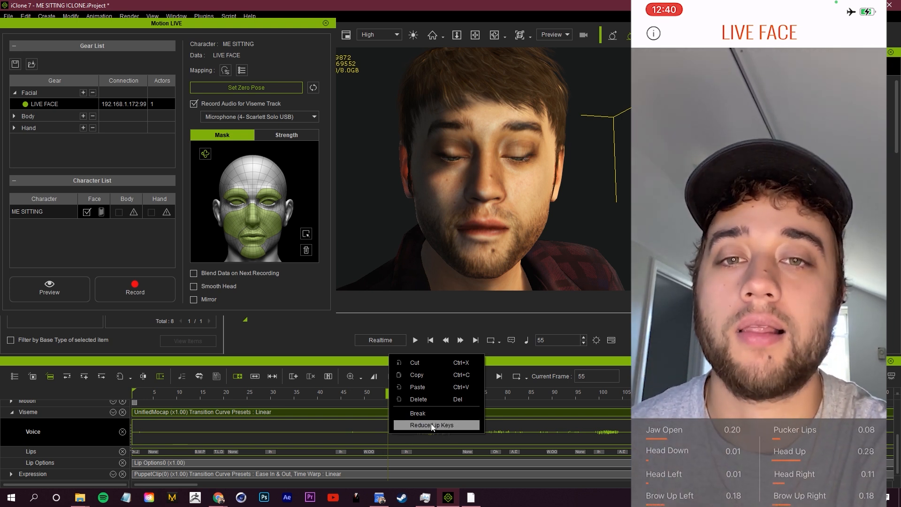
pyautogui.click(432, 425)
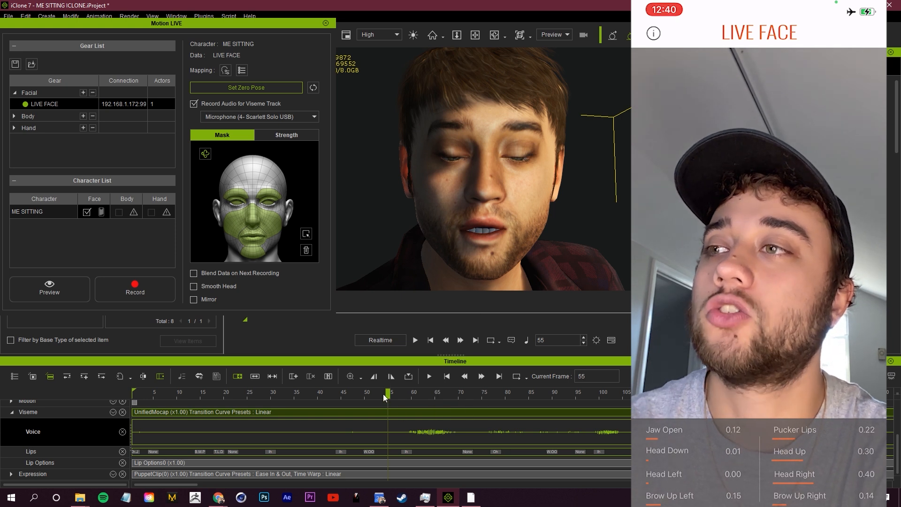
pyautogui.click(418, 342)
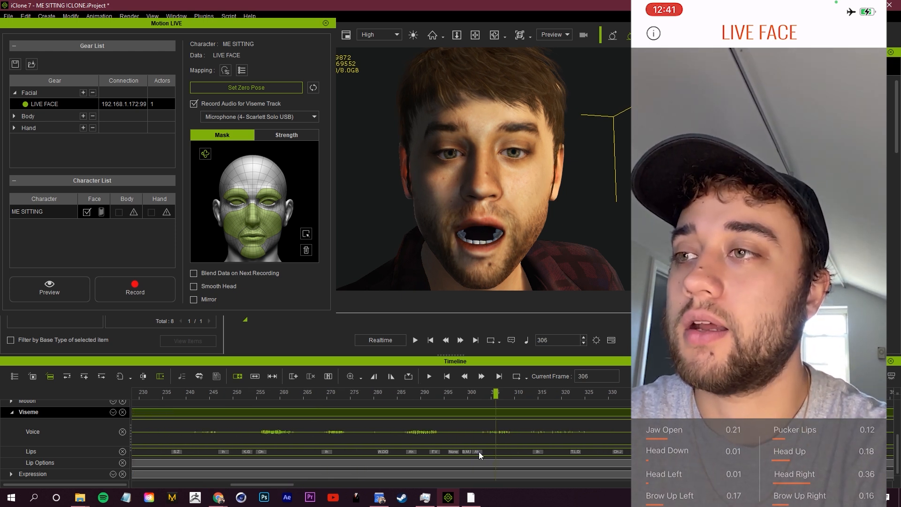
# Delete the Ah lip key at frame 302 on the Lips track and undo the deletion
pyautogui.click(479, 451)
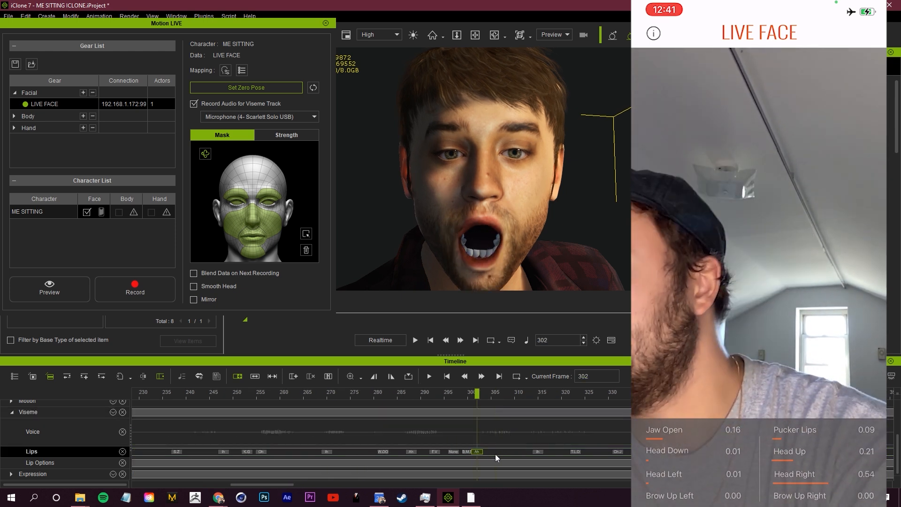
pyautogui.press('Delete')
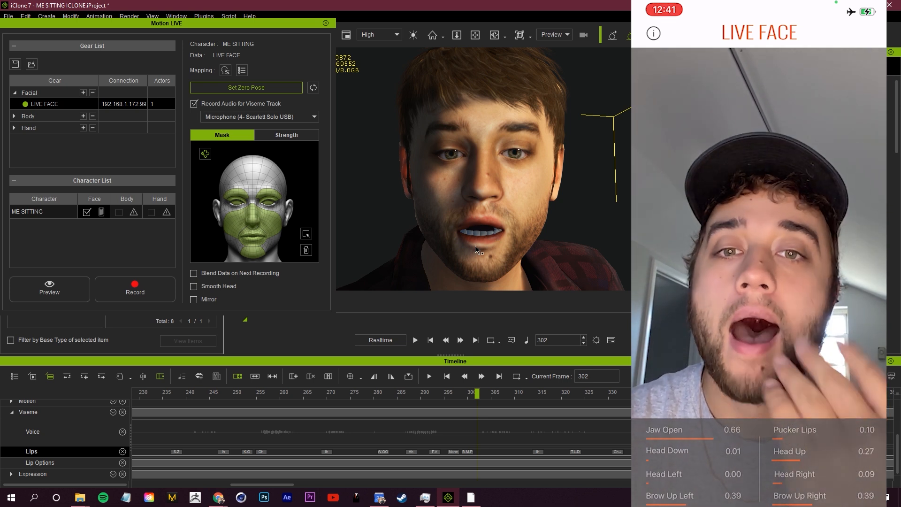
pyautogui.hotkey('ctrl', 'z')
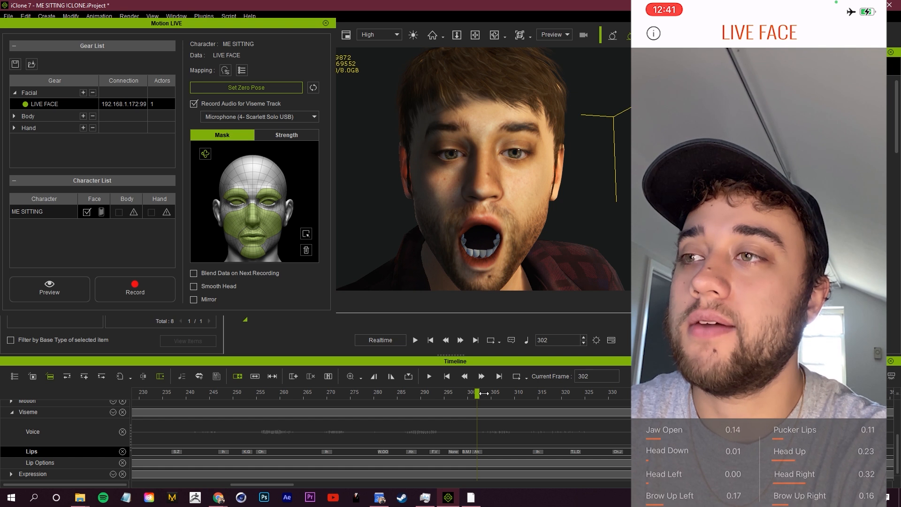
# Go to frame 308, look over the mouth shapes in the Lips Editor, and close the editor
pyautogui.moveTo(478, 394); pyautogui.dragTo(506, 393)
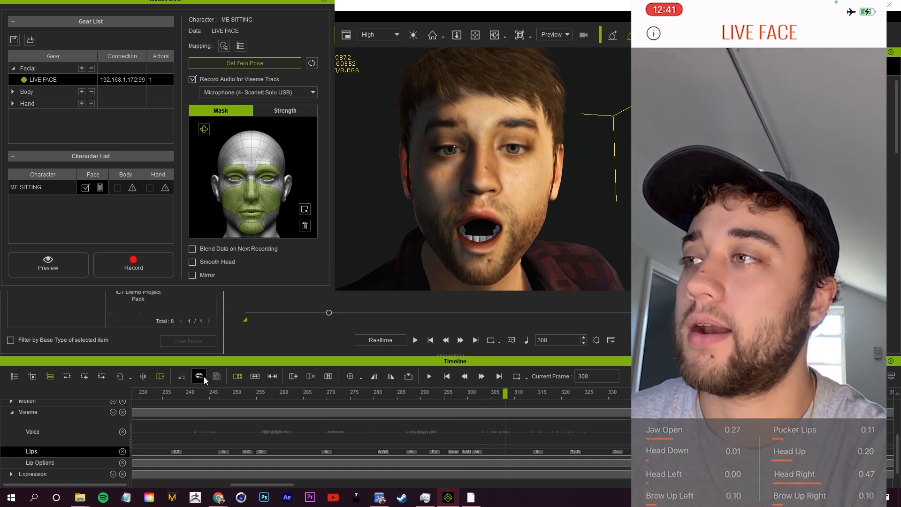
pyautogui.click(204, 376)
pyautogui.moveTo(239, 86); pyautogui.dragTo(700, 84)
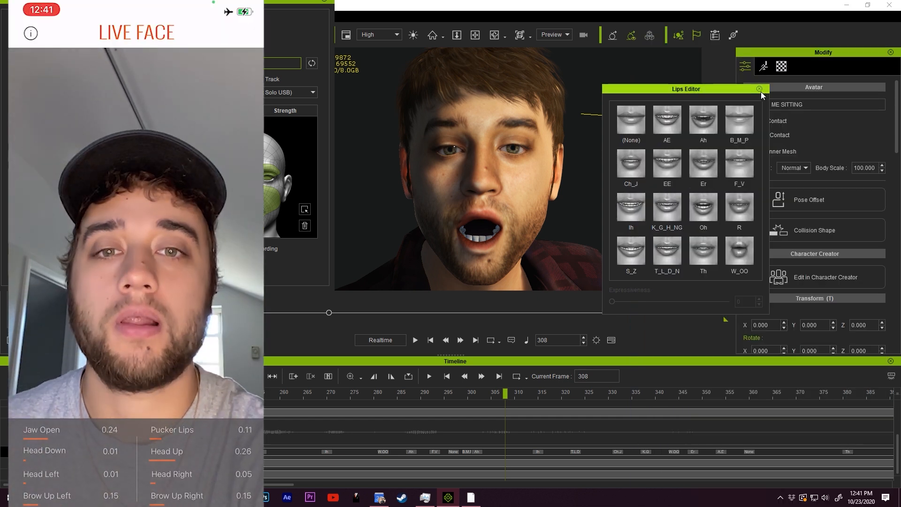
pyautogui.click(759, 89)
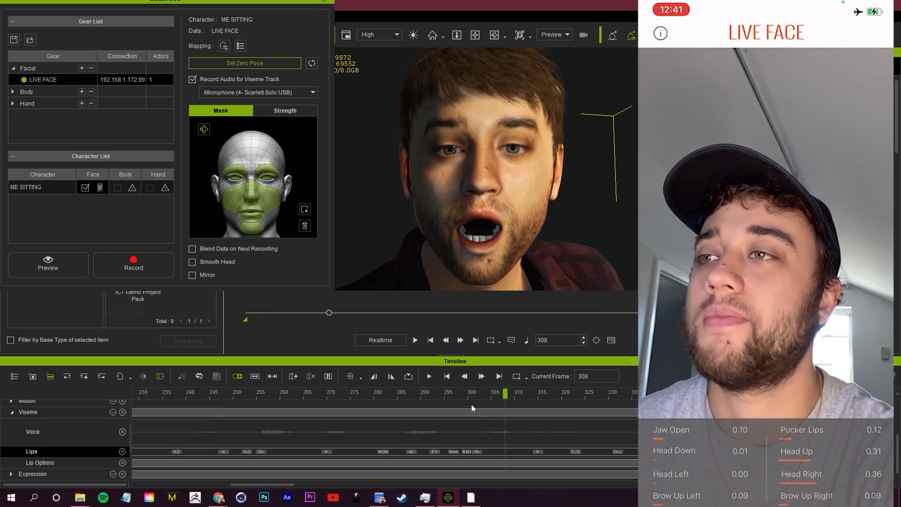
# Scrub through the recorded facial animation, then view the voice clip's Lip Options and close them without applying changes
pyautogui.moveTo(471, 404); pyautogui.dragTo(589, 404)
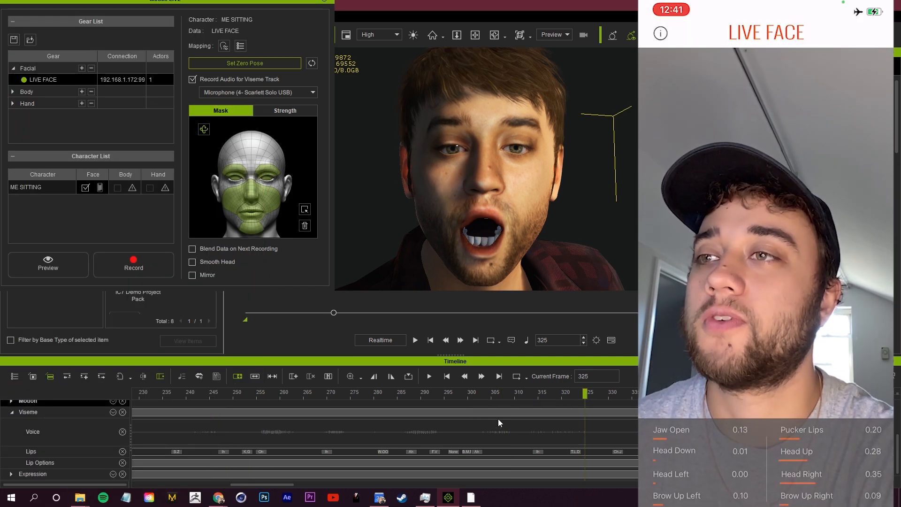
pyautogui.moveTo(432, 404); pyautogui.dragTo(590, 418)
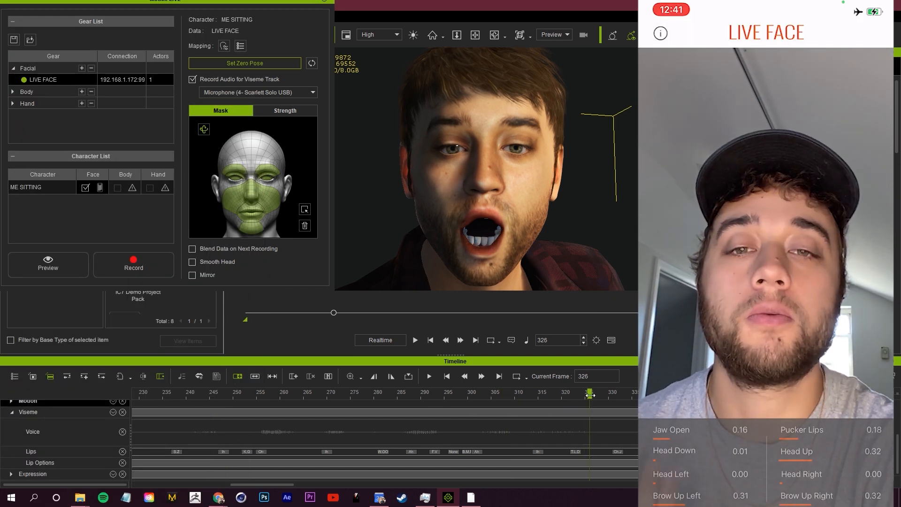
pyautogui.click(244, 430)
pyautogui.press('space')
pyautogui.rightClick(353, 452)
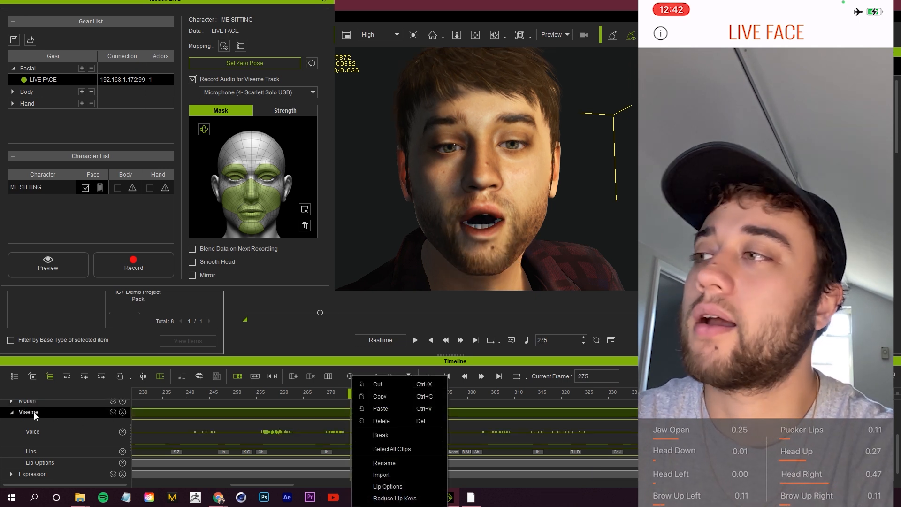
pyautogui.click(399, 486)
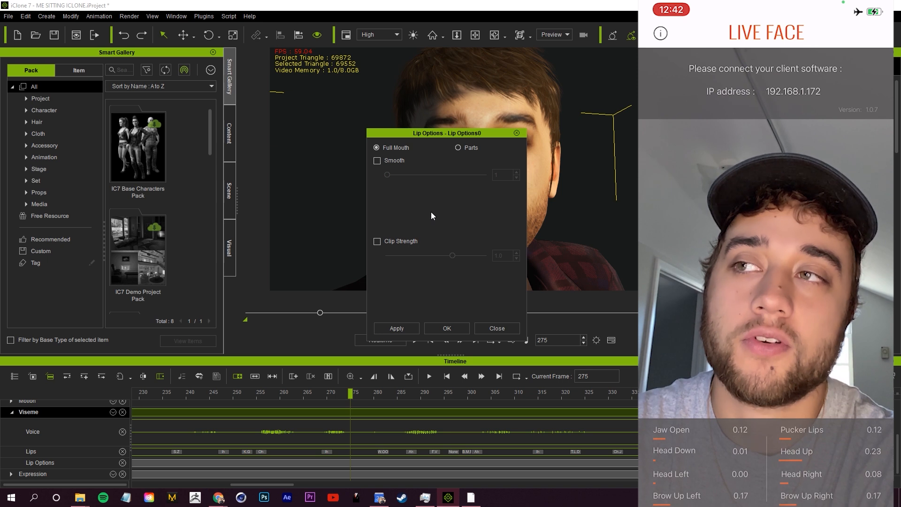
pyautogui.click(498, 329)
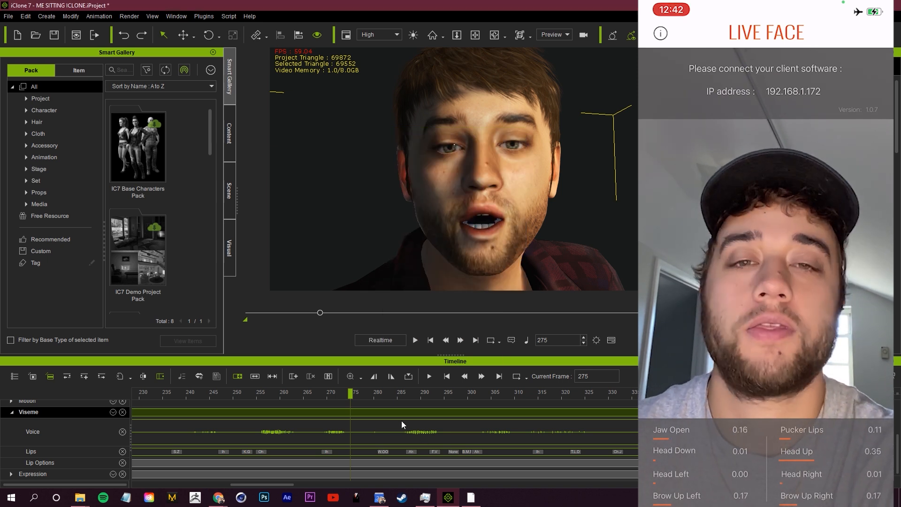
# Expand the Expression track to examine its Muscle and Eyeball tracks, and scrub back through the facial animation
pyautogui.scroll(2, 364, 435)
pyautogui.scroll(-2, 359, 436)
pyautogui.scroll(2, 230, 430)
pyautogui.scroll(-2, 234, 436)
pyautogui.click(11, 474)
pyautogui.scroll(-2, 301, 440)
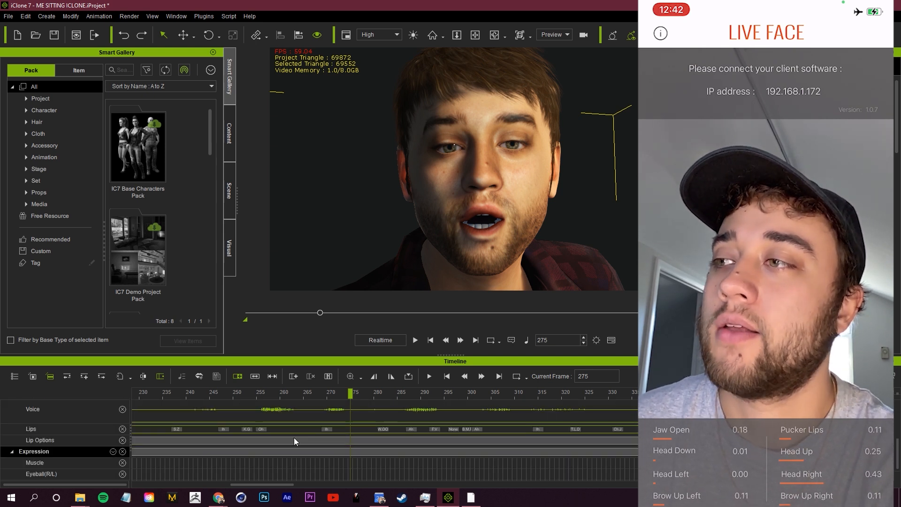
pyautogui.scroll(-1, 282, 437)
pyautogui.moveTo(310, 395); pyautogui.dragTo(80, 417)
pyautogui.scroll(2, 227, 460)
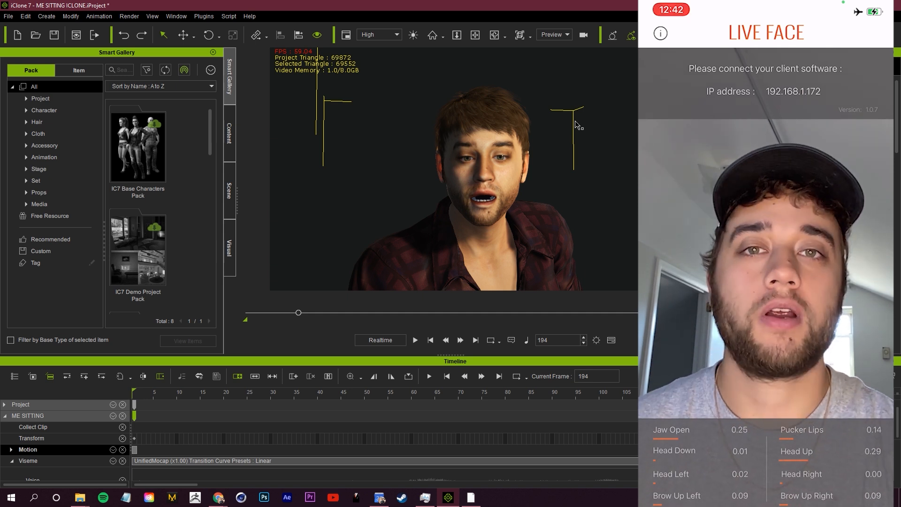
# Look at the project's Alembic and FBX export choices without exporting, and inspect the character's face
pyautogui.click(9, 16)
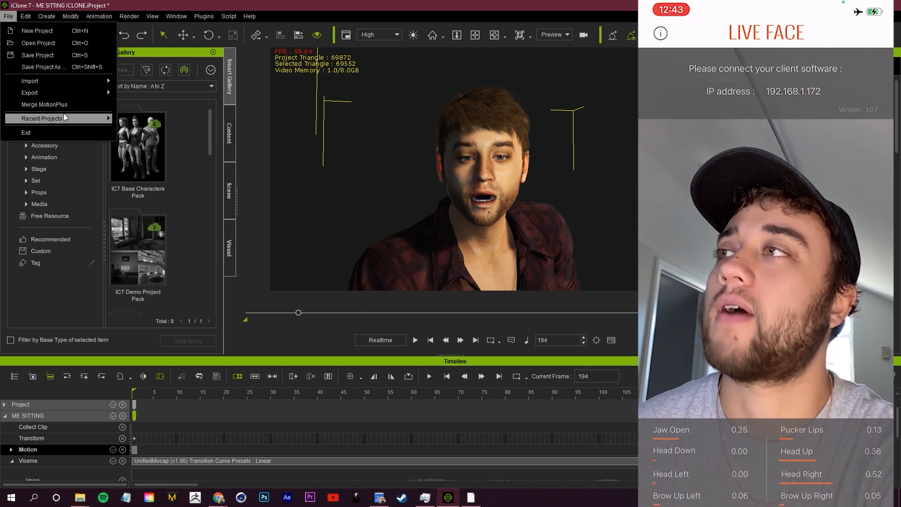
pyautogui.moveTo(57, 92)
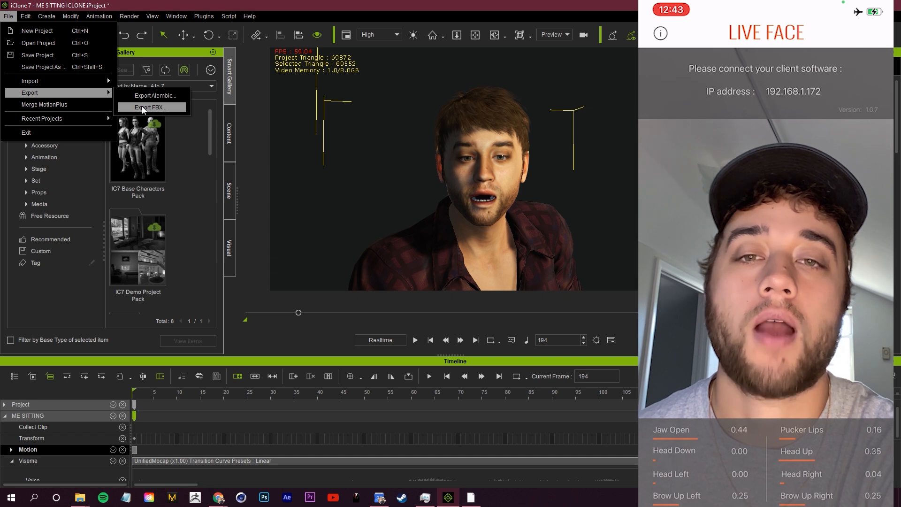
pyautogui.moveTo(471, 171)
pyautogui.mouseDown(button='right')
pyautogui.moveTo(439, 178)
pyautogui.moveTo(464, 172)
pyautogui.mouseUp(button='right')
pyautogui.scroll(5, 477, 170)
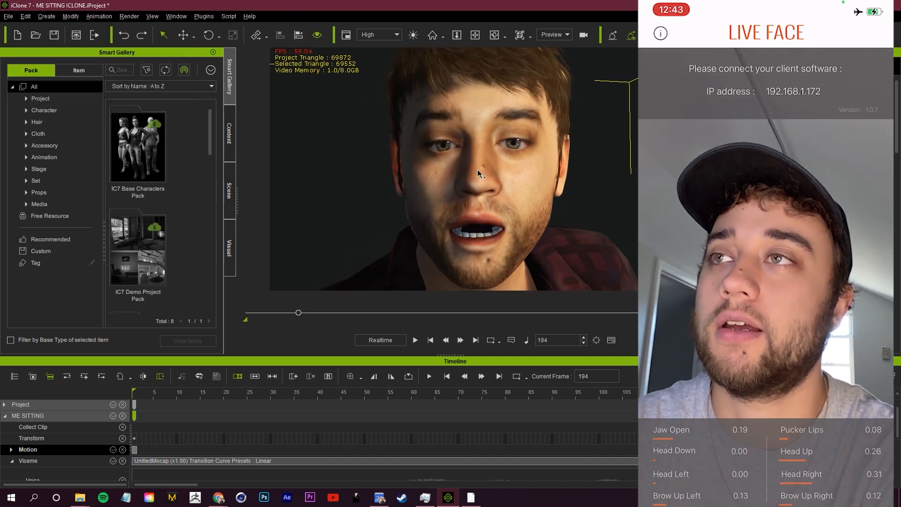
pyautogui.scroll(-3, 477, 170)
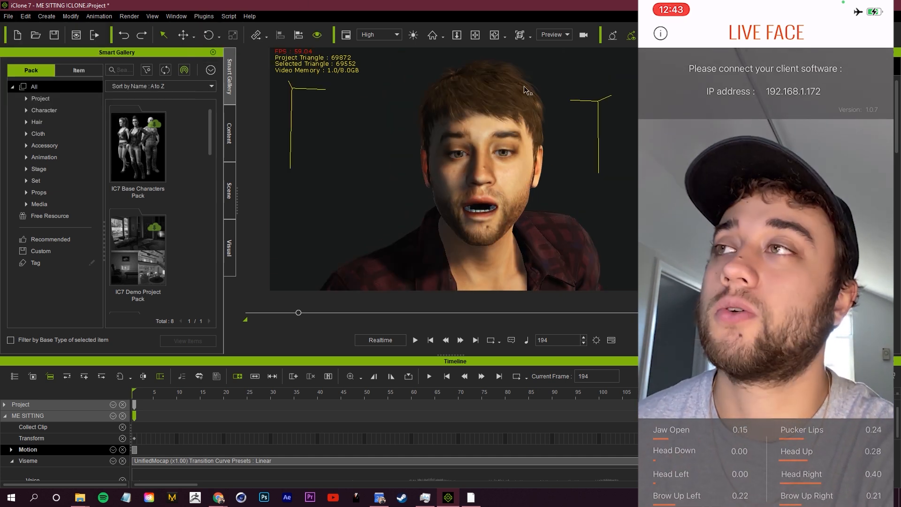
# Set the video render's frame size to HD 1080p (1920x1080), review the render settings, and export the video
pyautogui.click(132, 15)
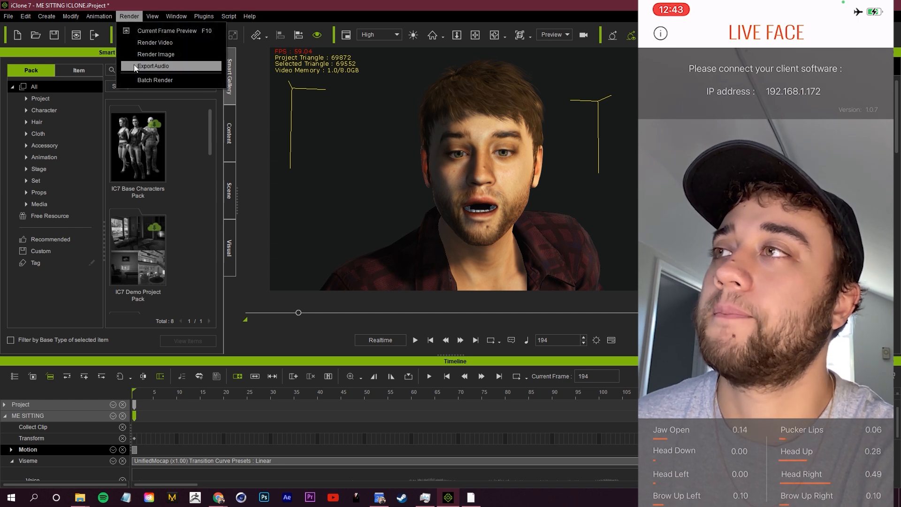
pyautogui.click(170, 43)
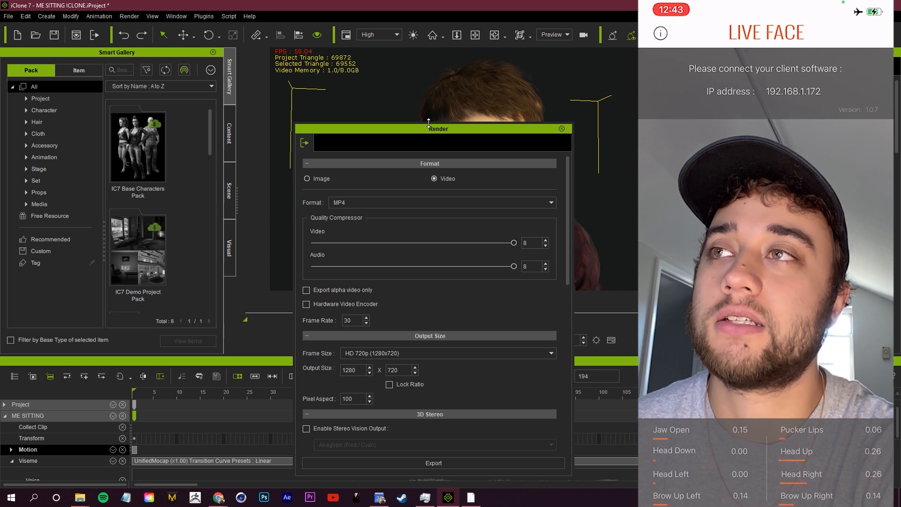
pyautogui.moveTo(429, 123); pyautogui.dragTo(445, 122)
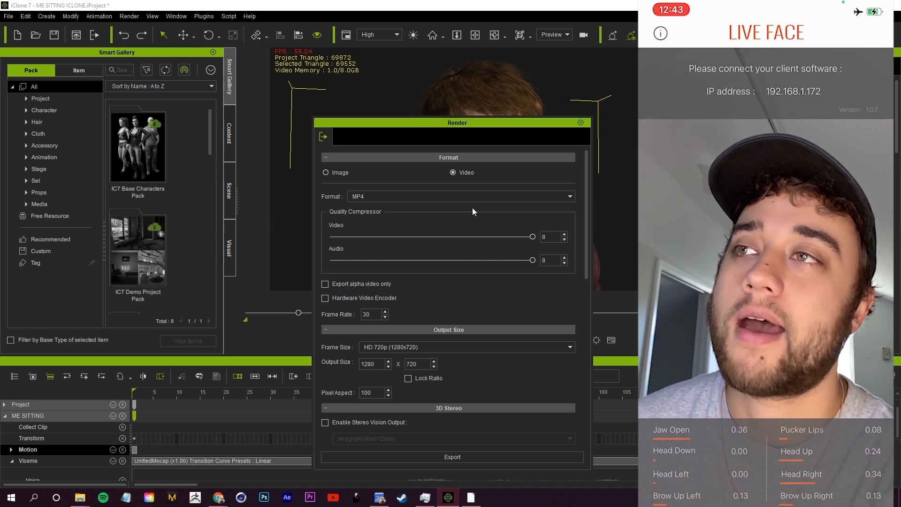
pyautogui.moveTo(586, 207); pyautogui.dragTo(585, 255)
pyautogui.click(499, 235)
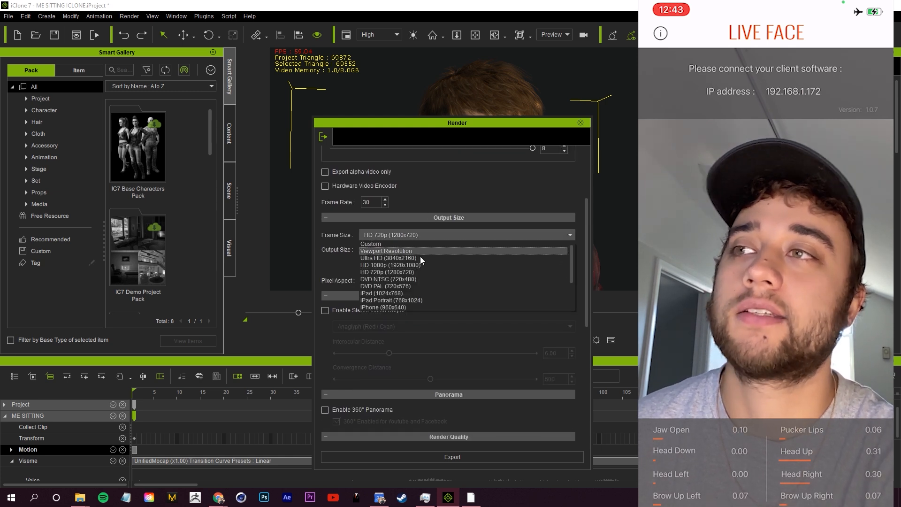
pyautogui.click(390, 265)
pyautogui.click(585, 333)
pyautogui.moveTo(586, 334); pyautogui.dragTo(586, 348)
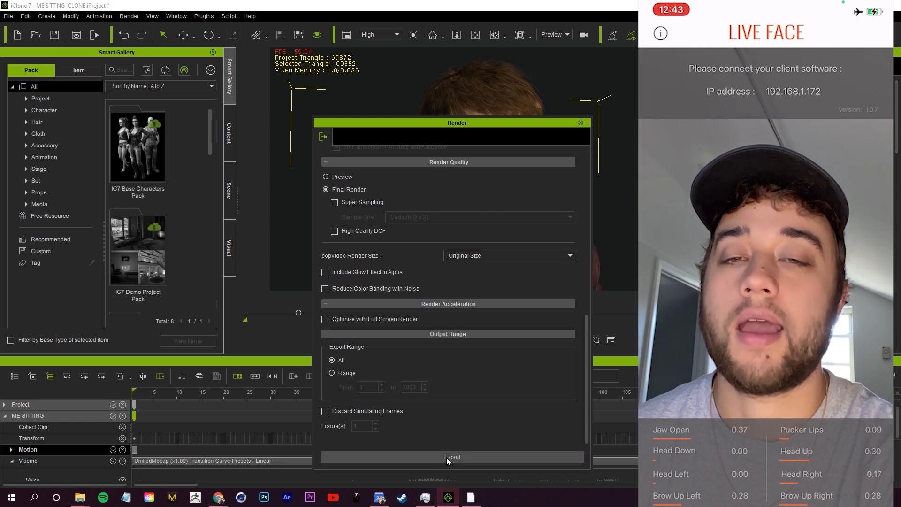
pyautogui.click(449, 458)
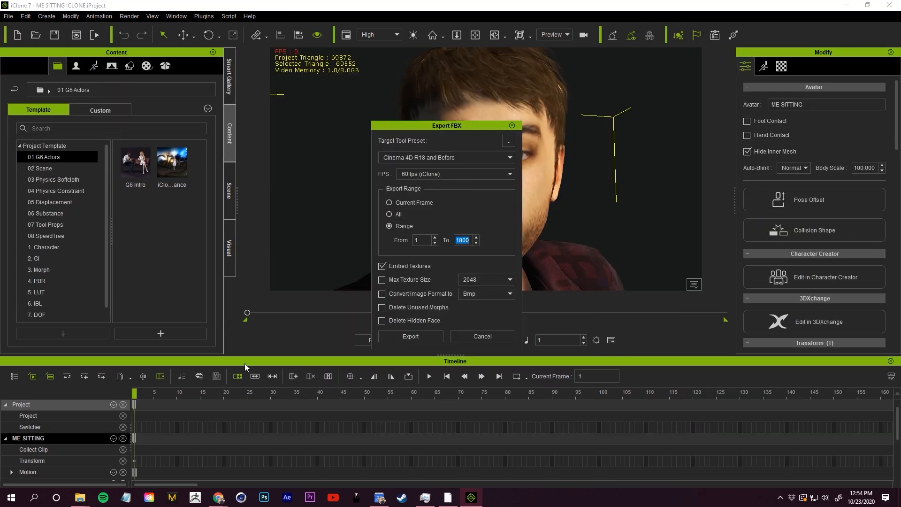
# Export the character as FBX with the Cinema 4D R18 and Before preset, 60 fps, frames 1 to 1800, and embedded textures
pyautogui.click(411, 336)
pyautogui.press('Return')
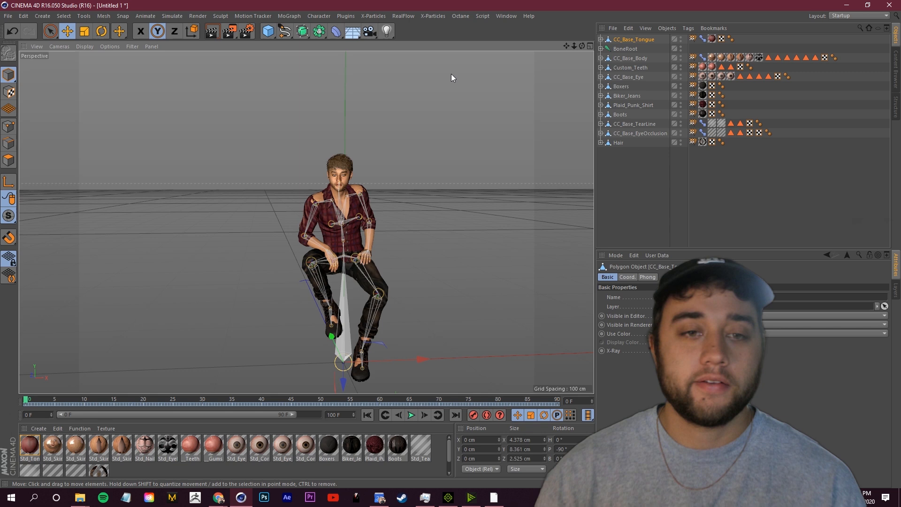
# In Cinema 4D, scale the Plaid_Punk_Shirt object up to about 101% so it covers the character's shoulders
pyautogui.scroll(4, 327, 172)
pyautogui.moveTo(328, 172)
pyautogui.keyDown('alt'); pyautogui.mouseDown()
pyautogui.moveTo(428, 162)
pyautogui.moveTo(384, 184)
pyautogui.moveTo(551, 176)
pyautogui.moveTo(320, 169)
pyautogui.moveTo(329, 178)
pyautogui.mouseUp(); pyautogui.keyUp('alt')
pyautogui.click(345, 221)
pyautogui.click(644, 106)
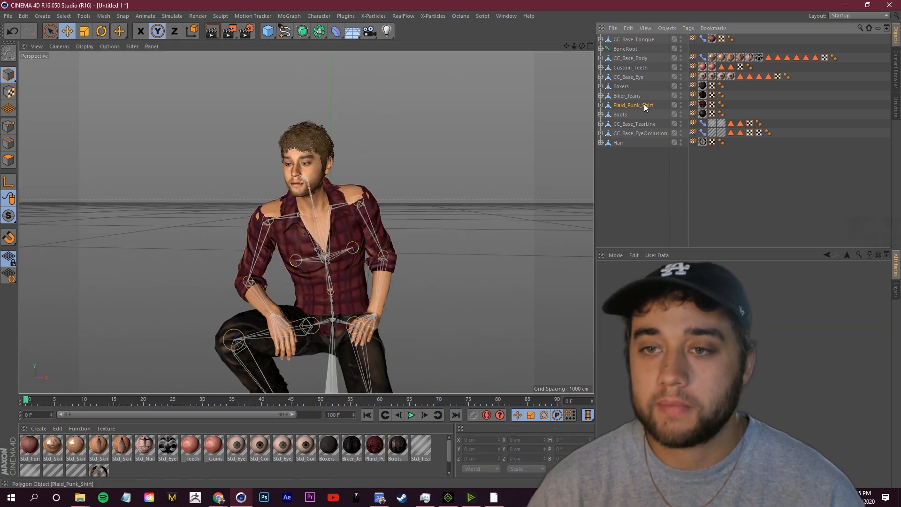
pyautogui.click(84, 30)
pyautogui.moveTo(376, 212)
pyautogui.mouseDown()
pyautogui.moveTo(385, 207)
pyautogui.moveTo(379, 212)
pyautogui.mouseUp()
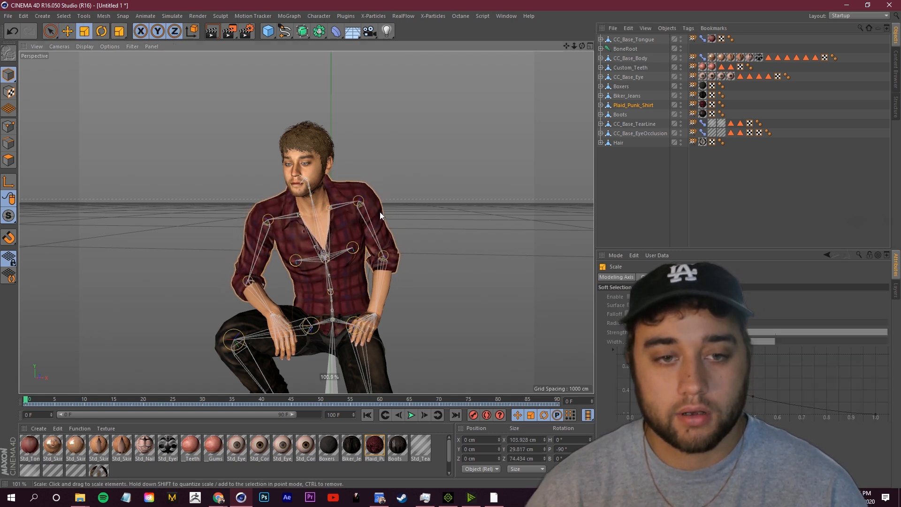
pyautogui.click(338, 166)
# Play the imported facial animation and preview the character's render in the Octane Live Viewer
pyautogui.scroll(3, 338, 165)
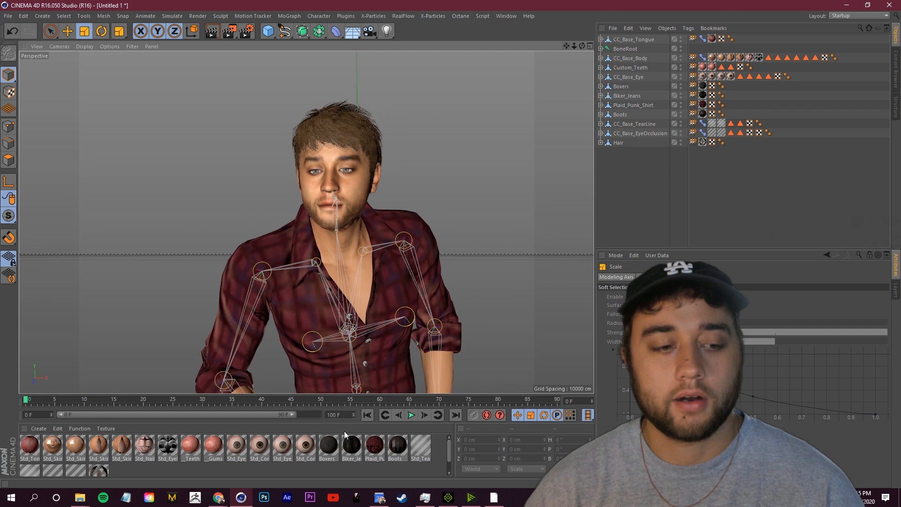
pyautogui.click(410, 415)
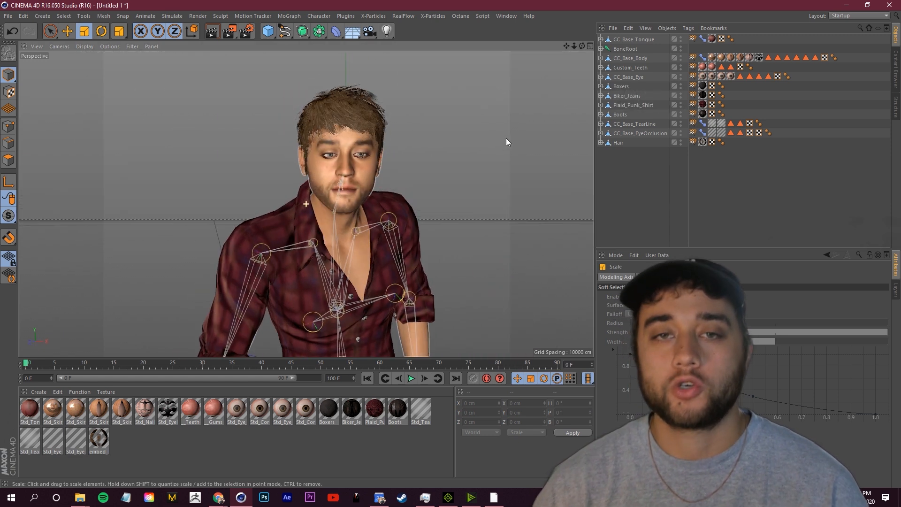
pyautogui.click(460, 16)
pyautogui.click(480, 42)
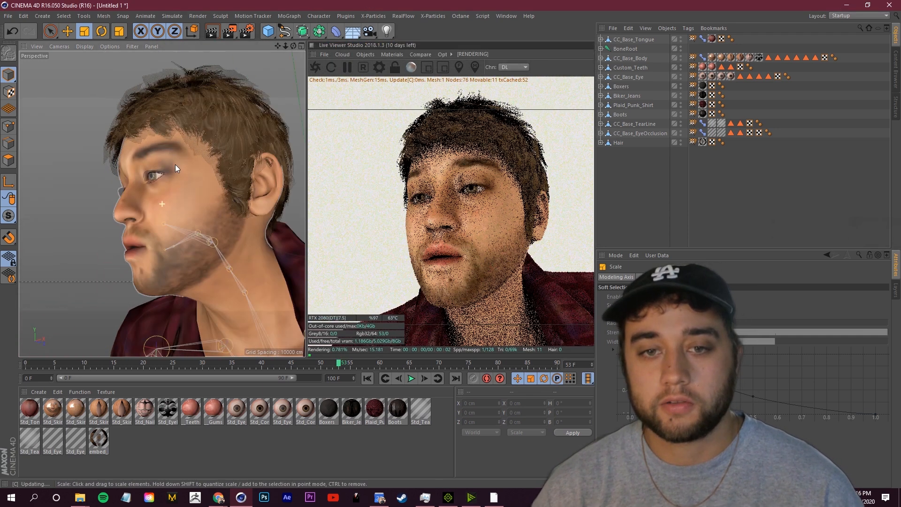
pyautogui.keyDown('alt'); pyautogui.moveTo(170, 170); pyautogui.dragTo(236, 171); pyautogui.keyUp('alt')
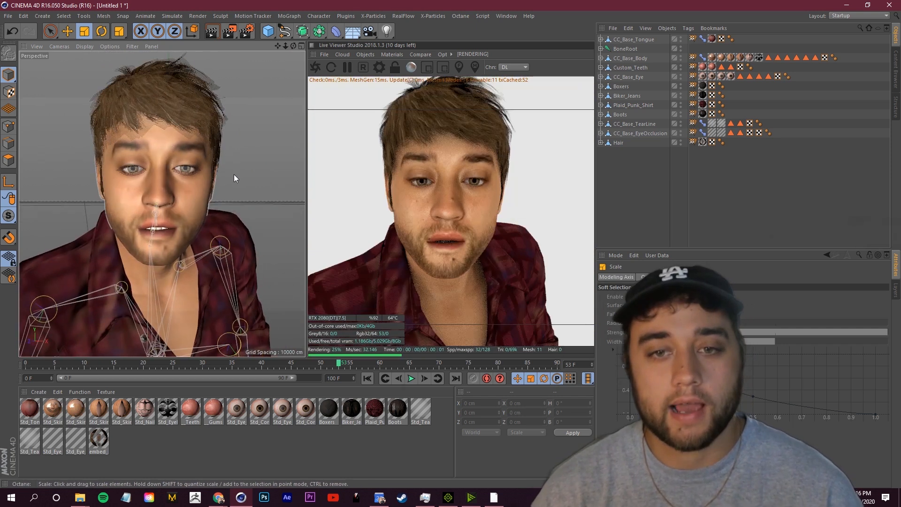
pyautogui.scroll(-4, 234, 176)
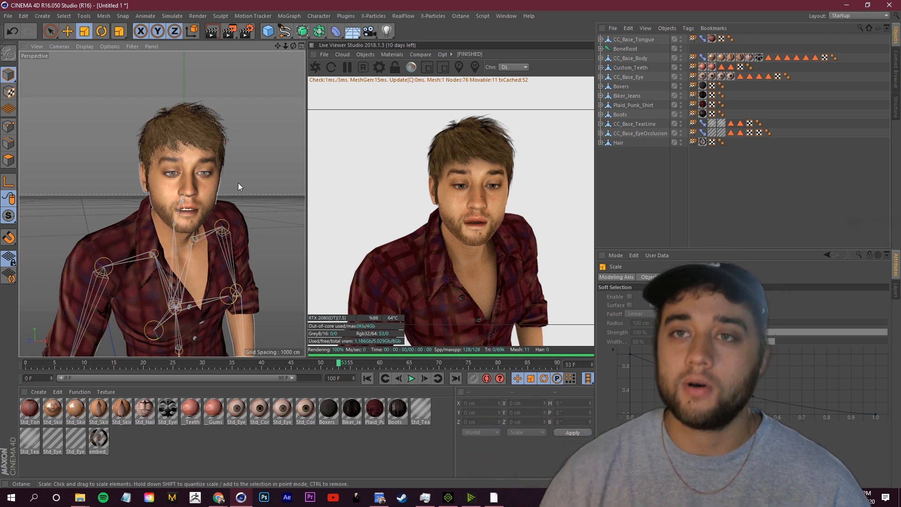
# Switch back to iClone and open the Motion Live plugin from ME SITTING's animation settings
pyautogui.click(449, 497)
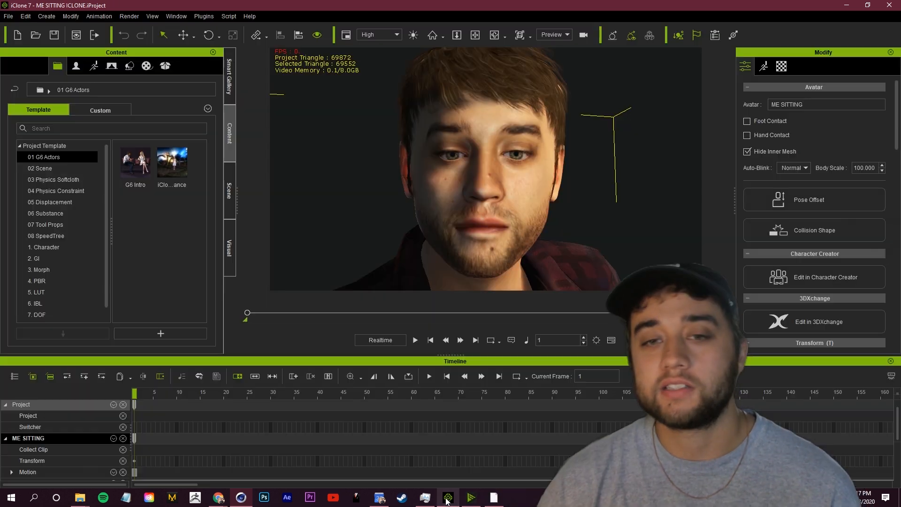
pyautogui.scroll(-5, 401, 200)
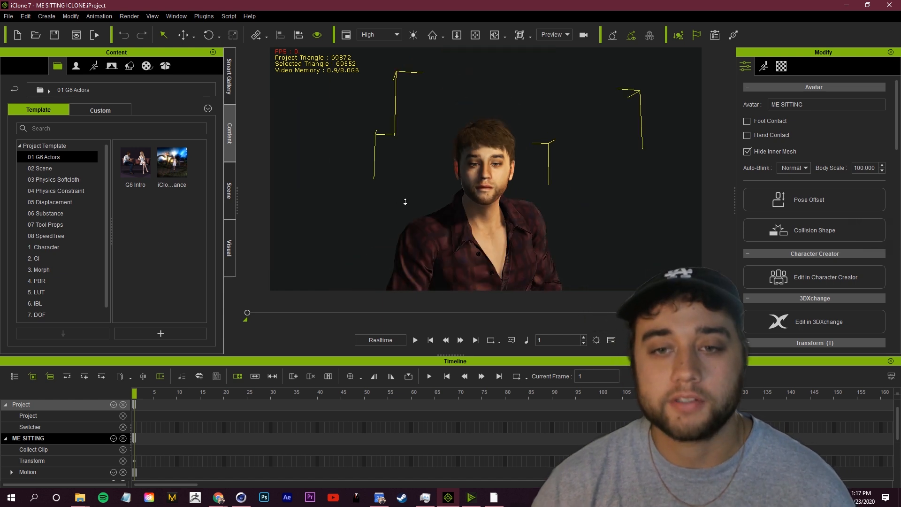
pyautogui.scroll(3, 407, 202)
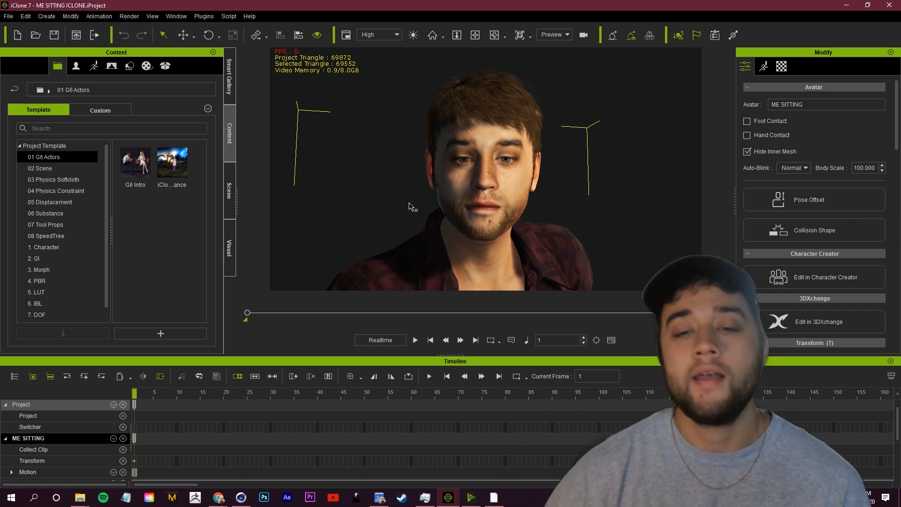
pyautogui.click(763, 66)
pyautogui.moveTo(897, 165); pyautogui.dragTo(899, 298)
pyautogui.click(810, 328)
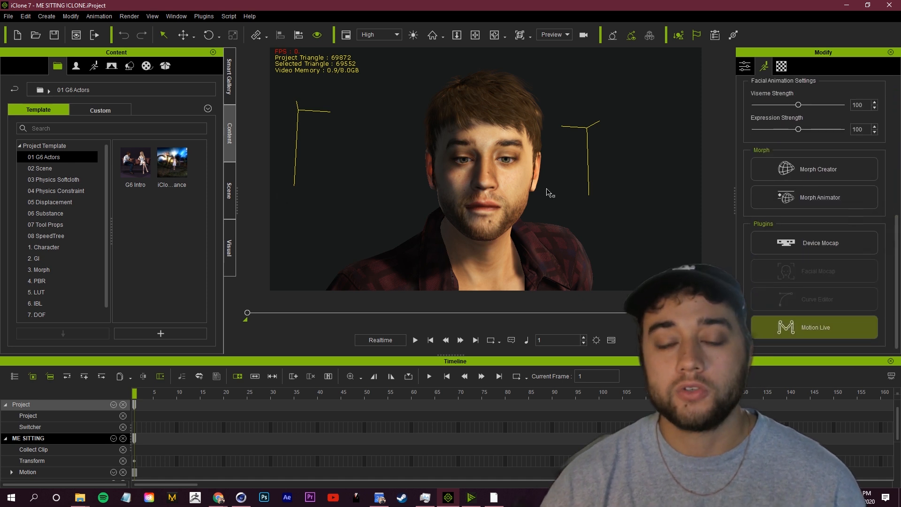